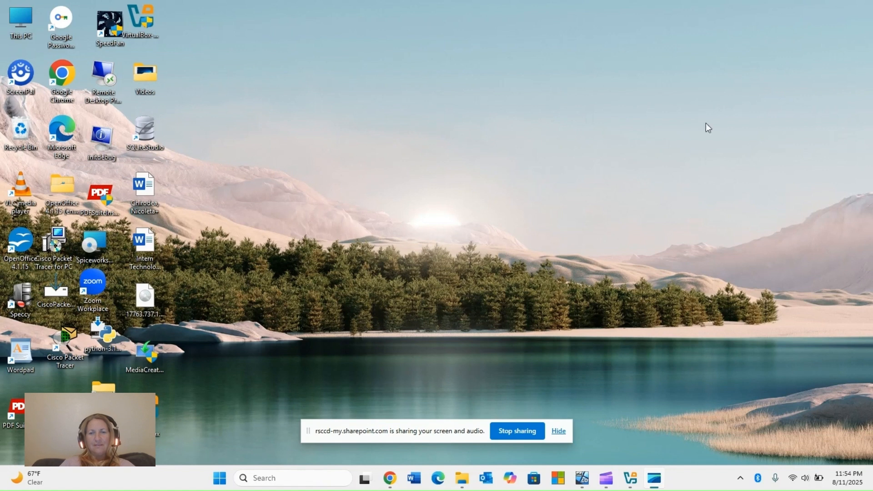
- In VirtualBox Manager, set network Adapter 1 of the Windows Server 2019 virtual machine to Bridged Adapter and accept the settings
click(629, 477)
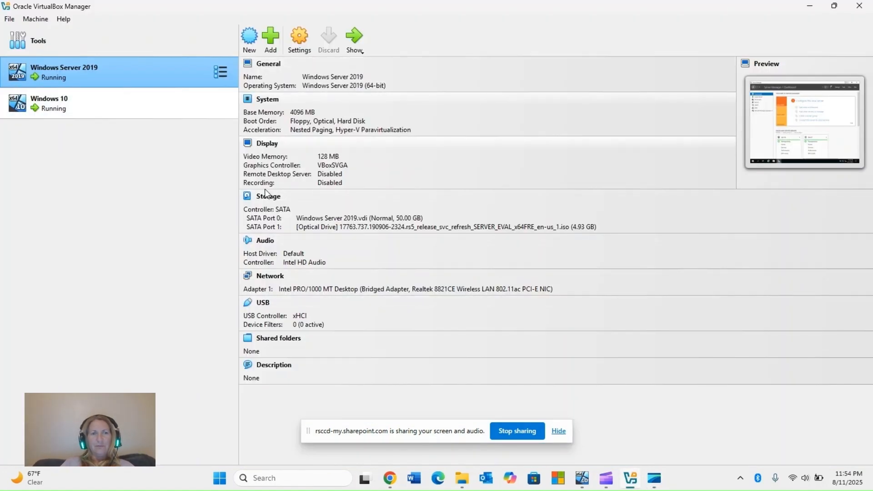
click(270, 276)
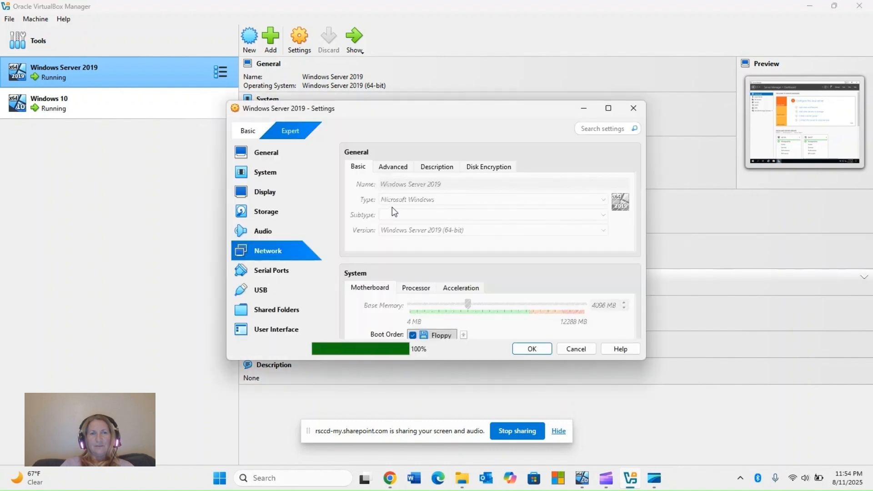
scroll(408, 179, down, 5)
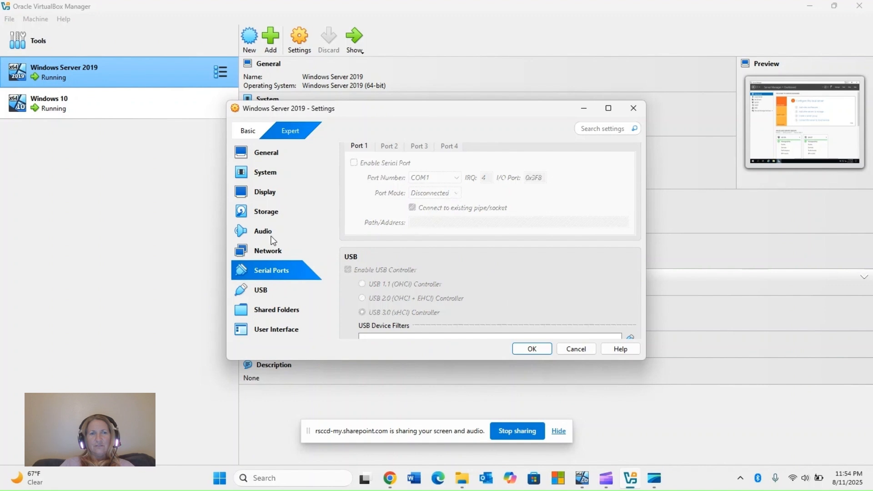
click(268, 252)
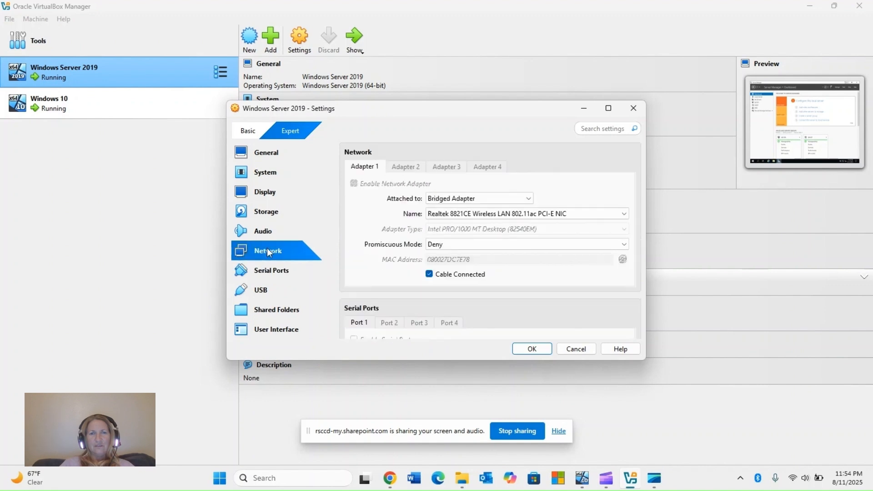
click(529, 198)
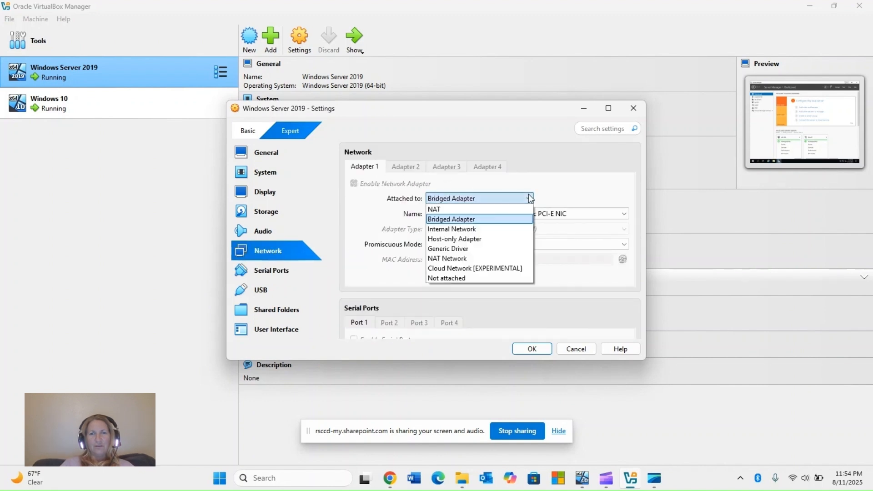
click(467, 219)
click(531, 351)
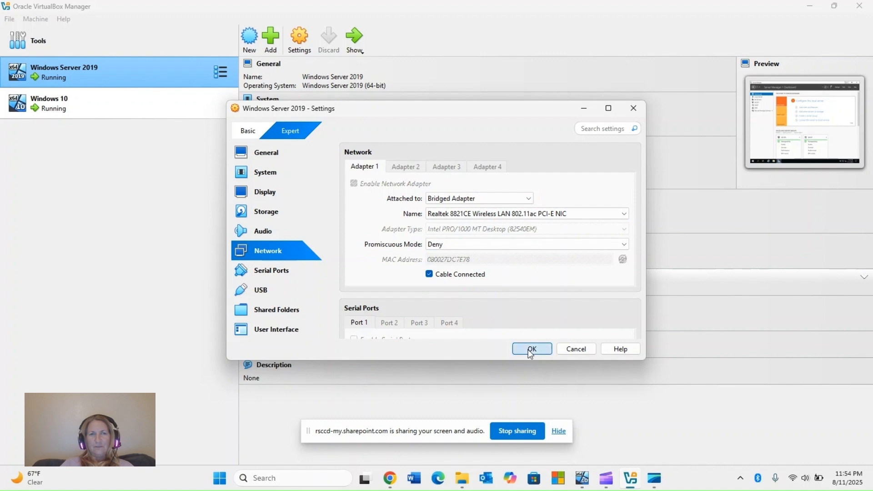
- Bring up the running Windows Server 2019 machine and review the local server's Ethernet IPv4 address, gateway and DNS settings
click(352, 36)
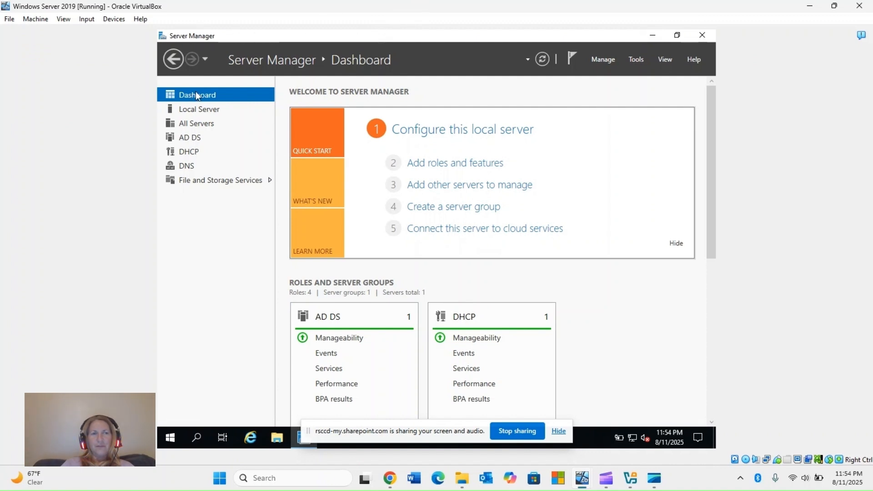
click(210, 110)
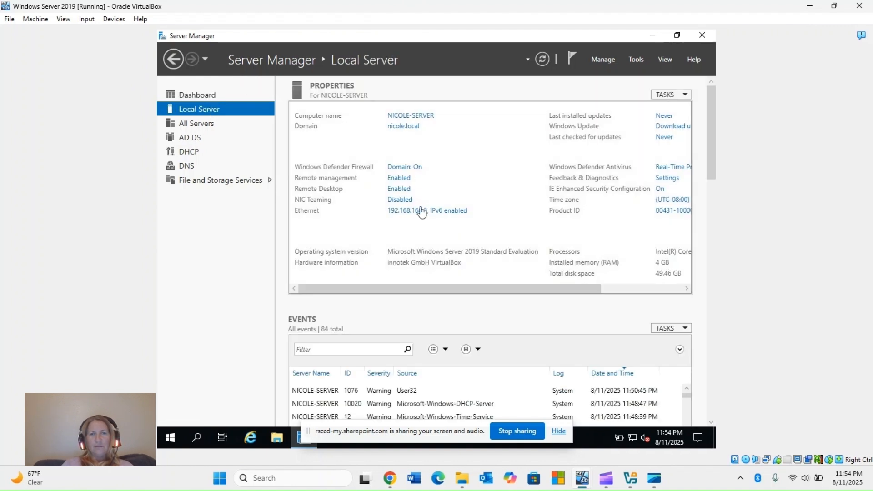
click(395, 212)
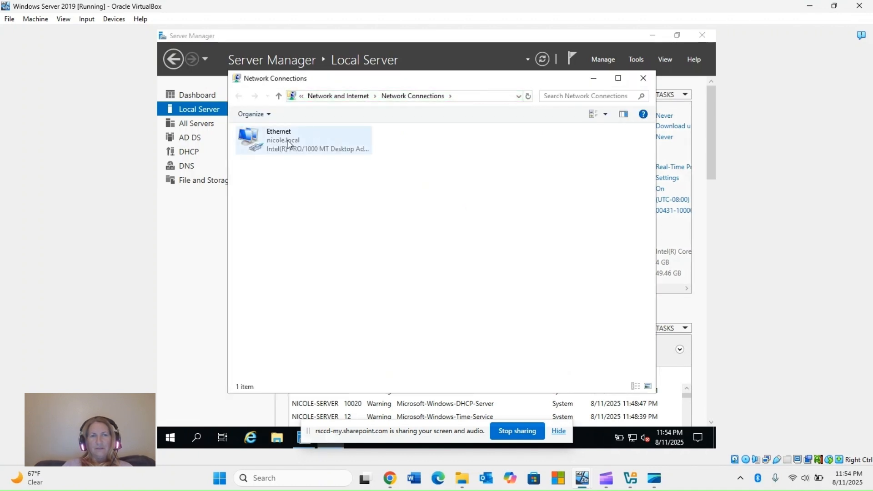
right_click(287, 142)
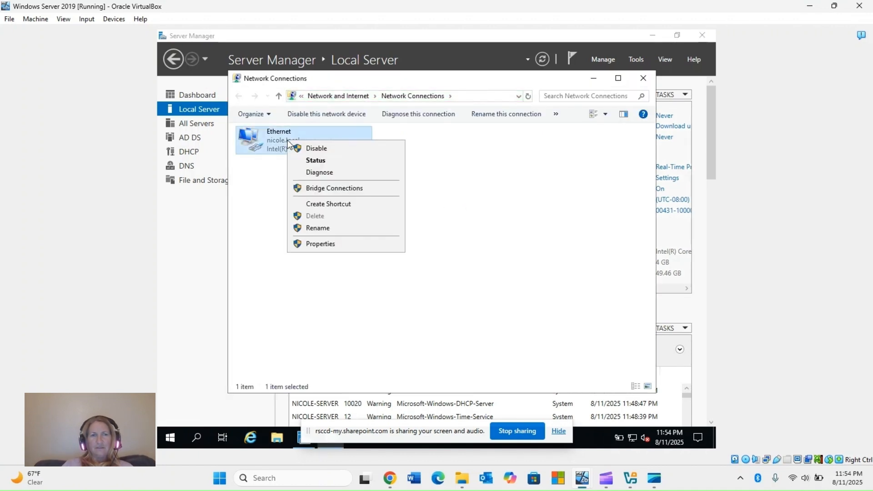
click(319, 244)
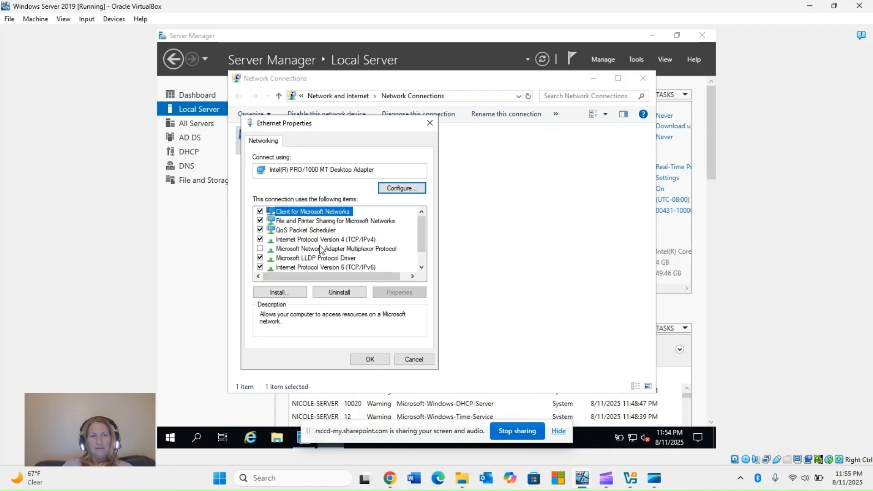
double_click(297, 240)
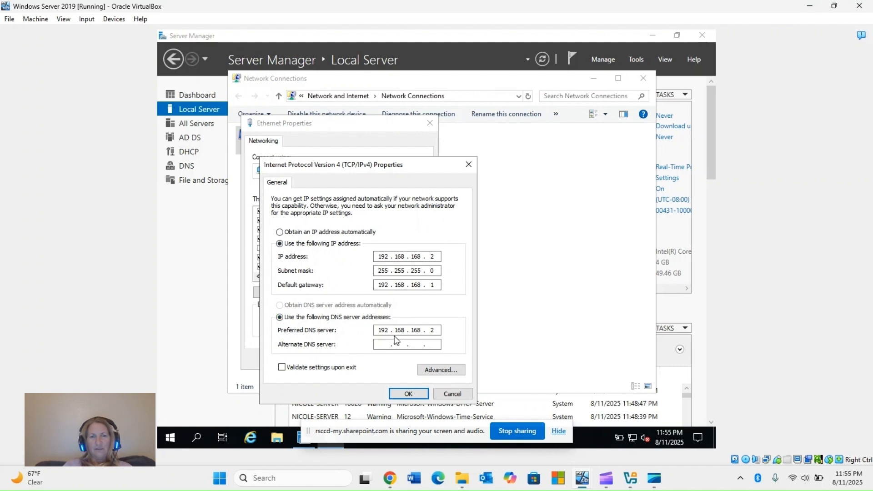
click(408, 395)
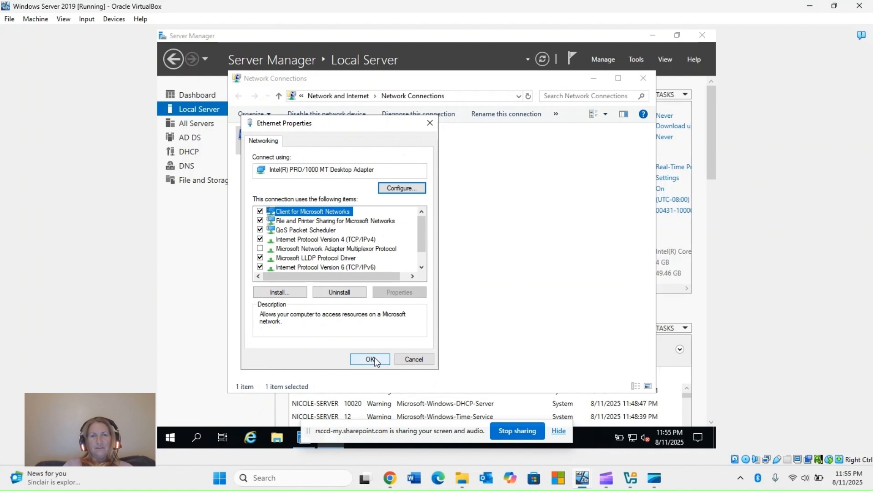
click(371, 359)
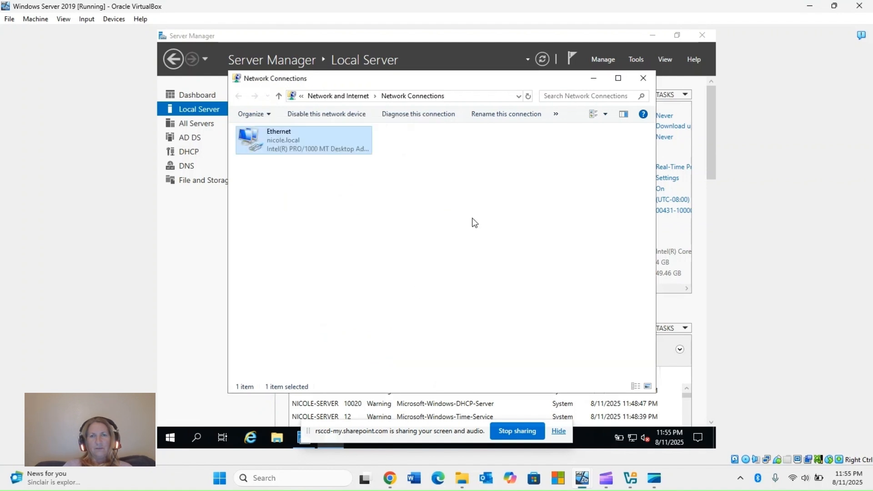
click(652, 77)
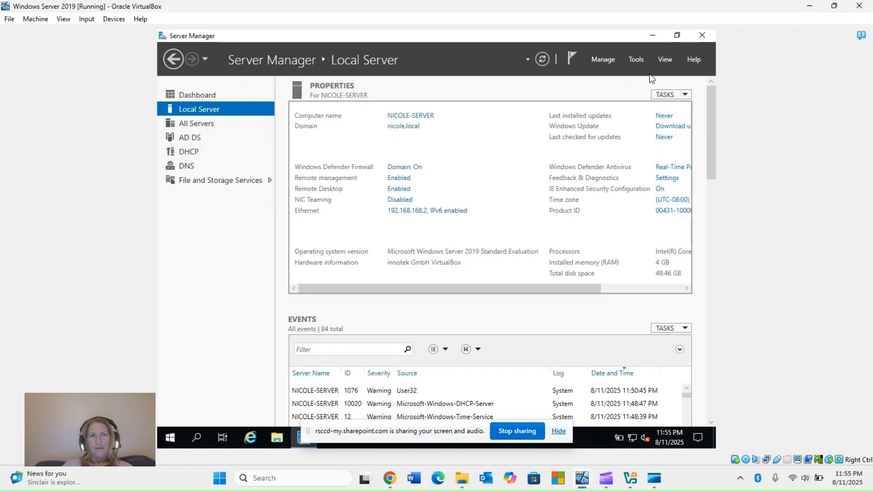
- Start adding roles and features from the Server Manager dashboard, keeping the default installation type and destination server
click(214, 97)
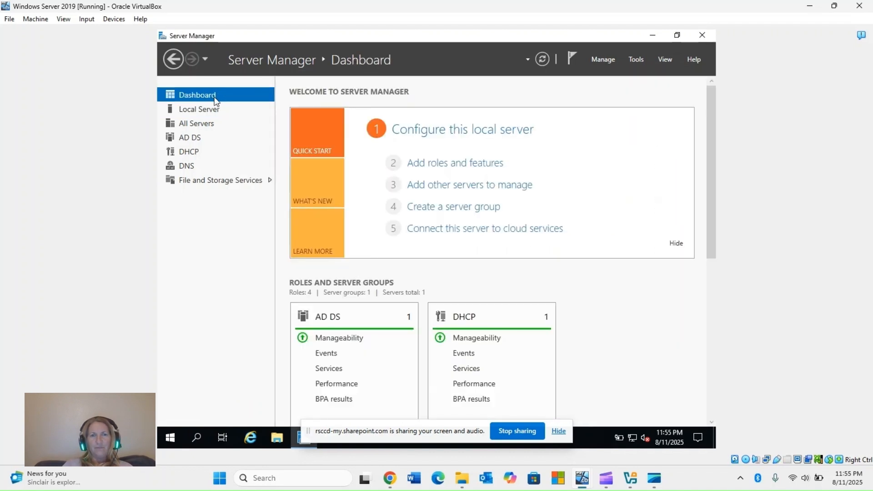
click(450, 162)
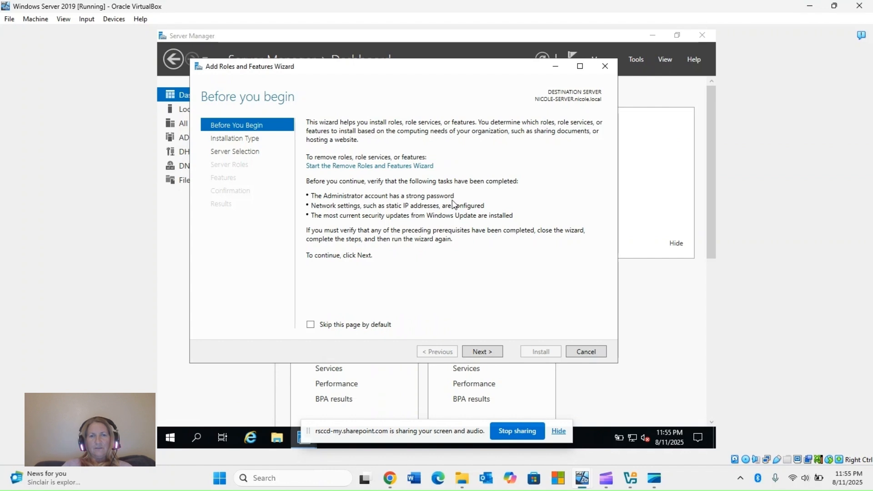
click(480, 352)
click(481, 352)
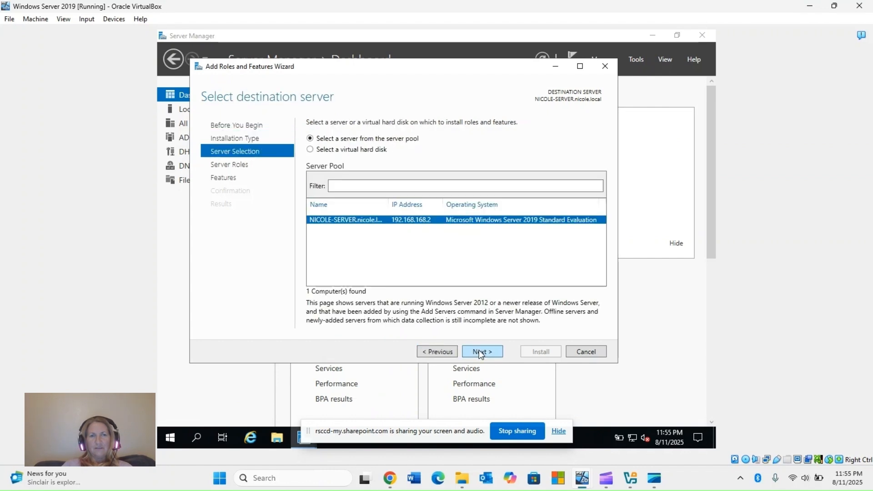
click(480, 352)
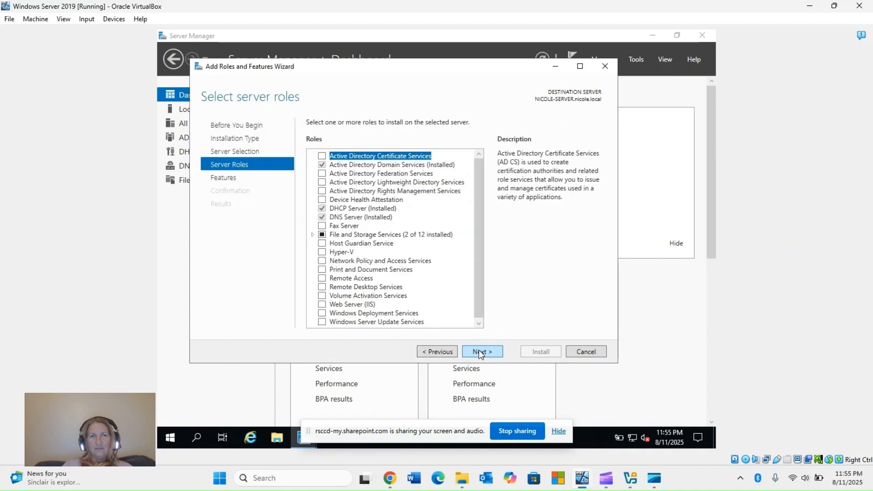
- Select the Web Server (IIS) role with its management tools, and accept the default features and role services
click(323, 304)
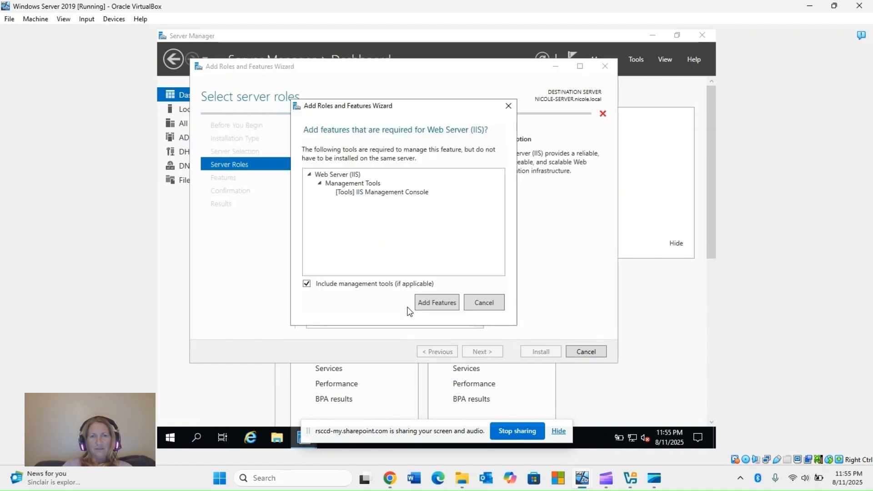
click(427, 305)
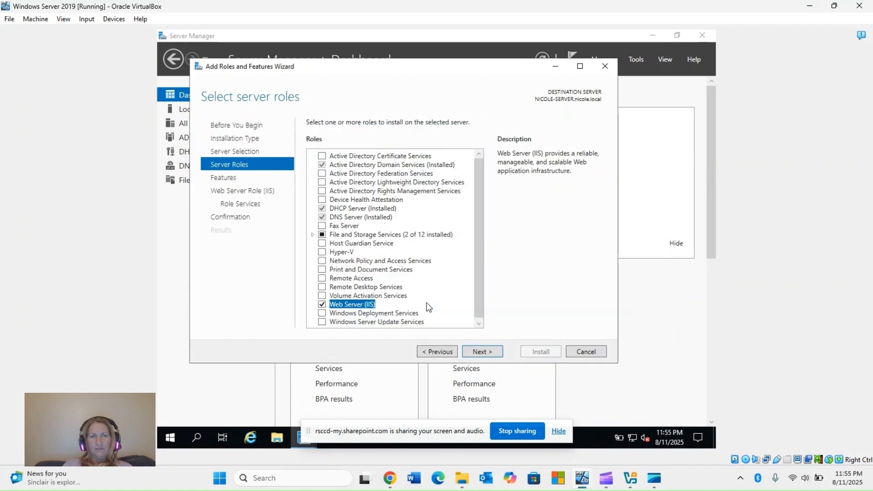
click(476, 353)
click(476, 353)
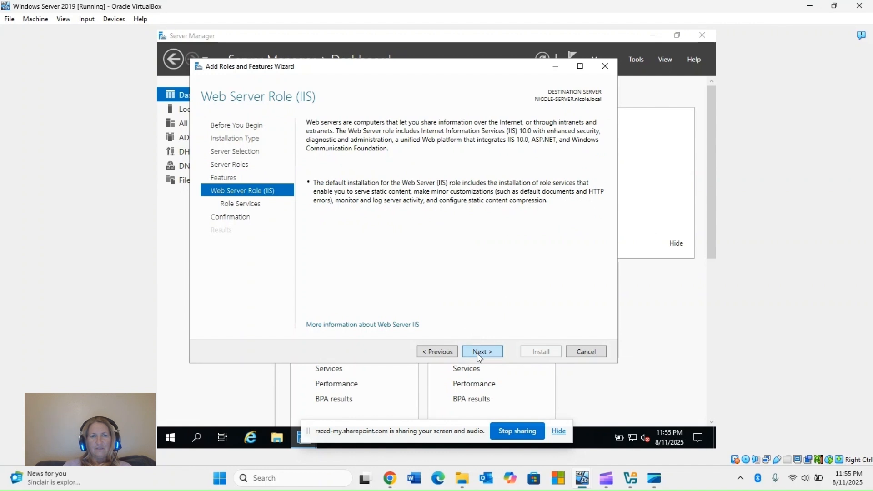
click(476, 353)
click(477, 353)
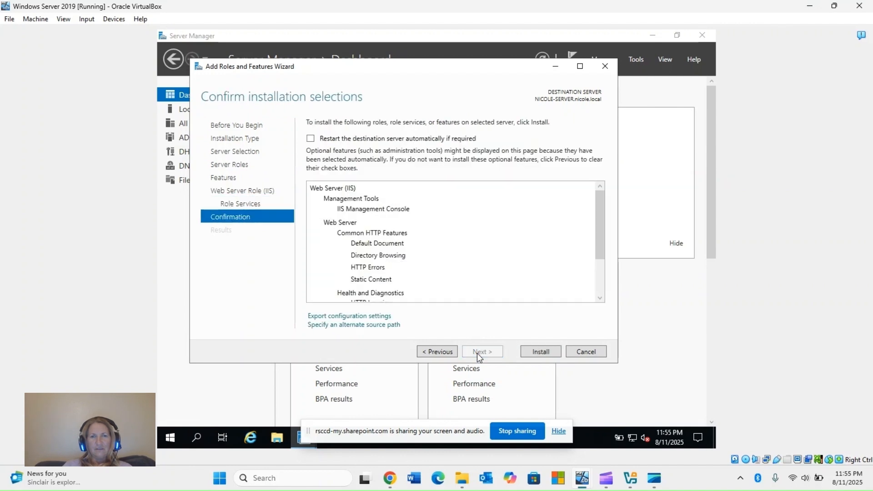
- Install the Web Server (IIS) role with automatic restart of the destination server allowed, and close the finished wizard
click(310, 138)
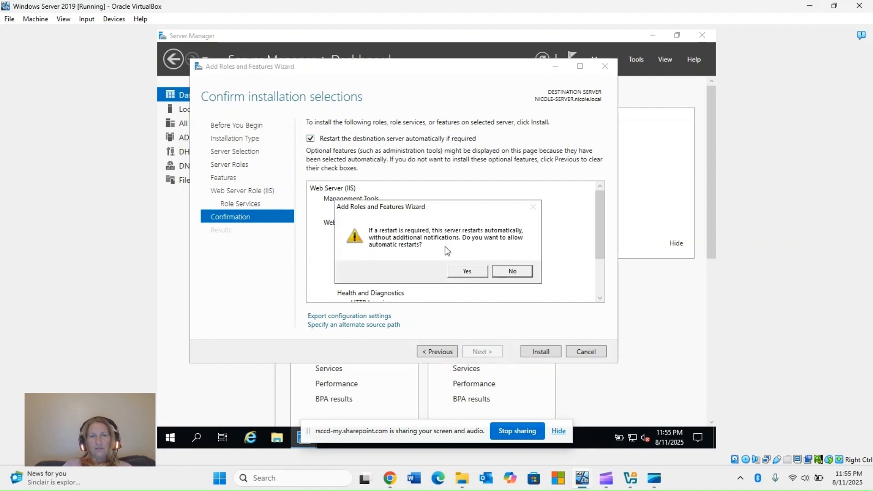
click(461, 270)
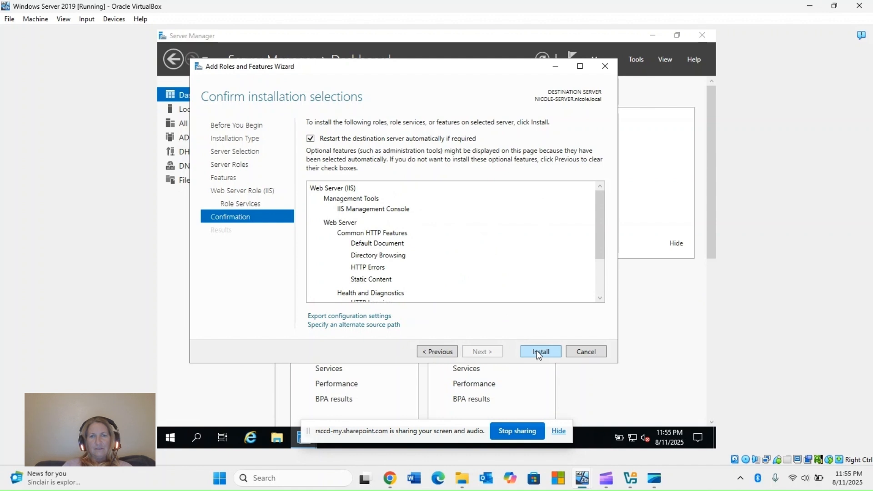
click(537, 351)
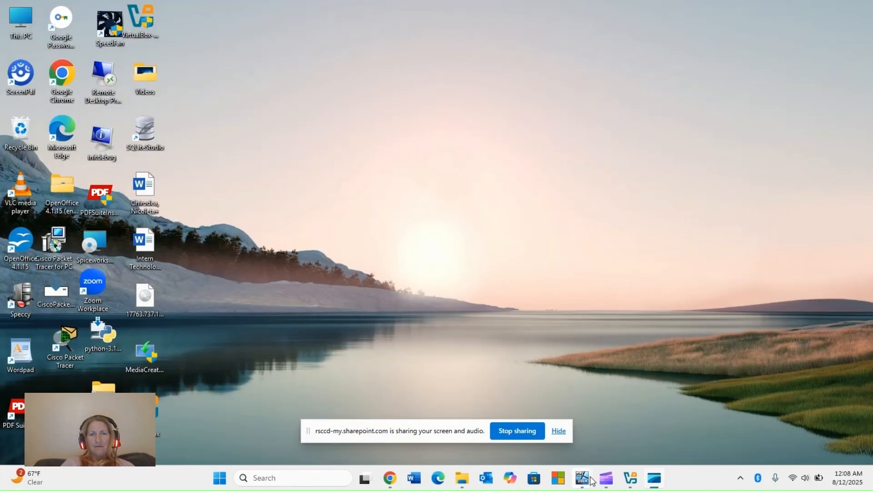
mouse_move(586, 480)
click(540, 422)
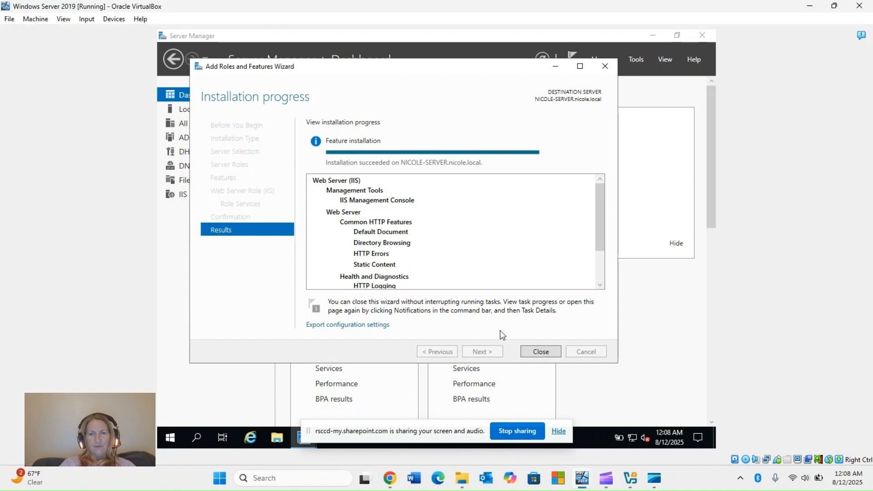
click(540, 352)
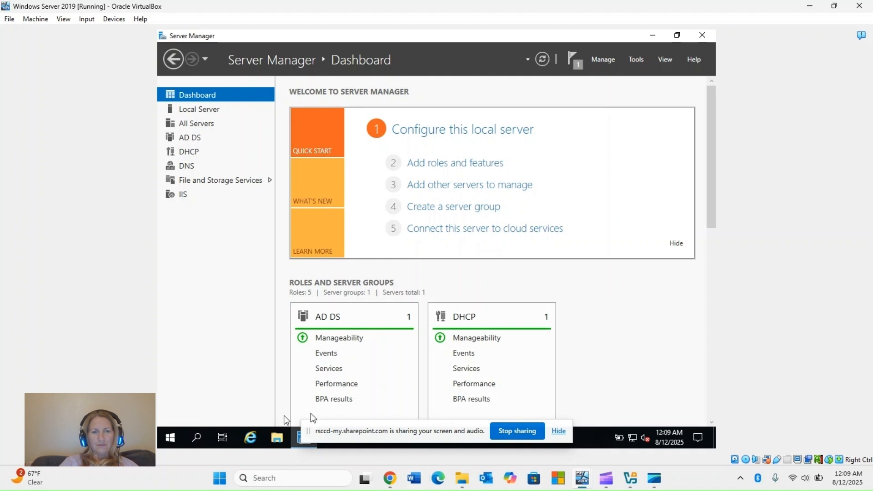
click(251, 437)
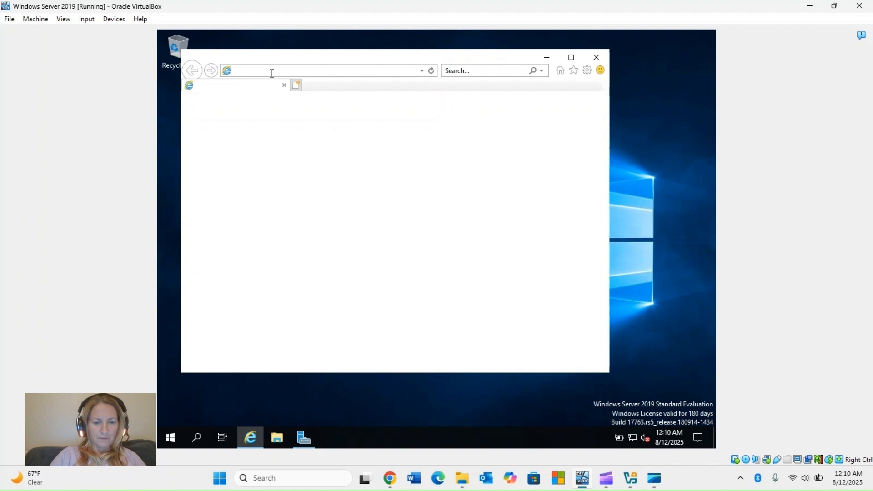
text(http)
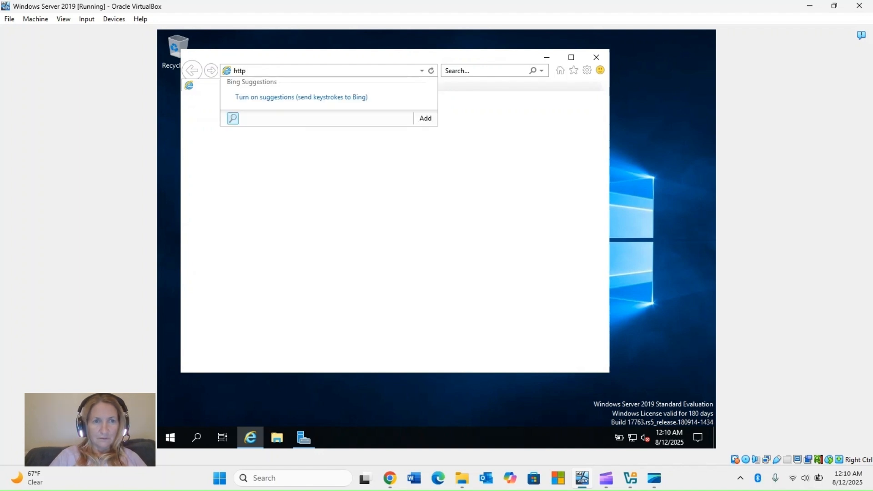
text(://)
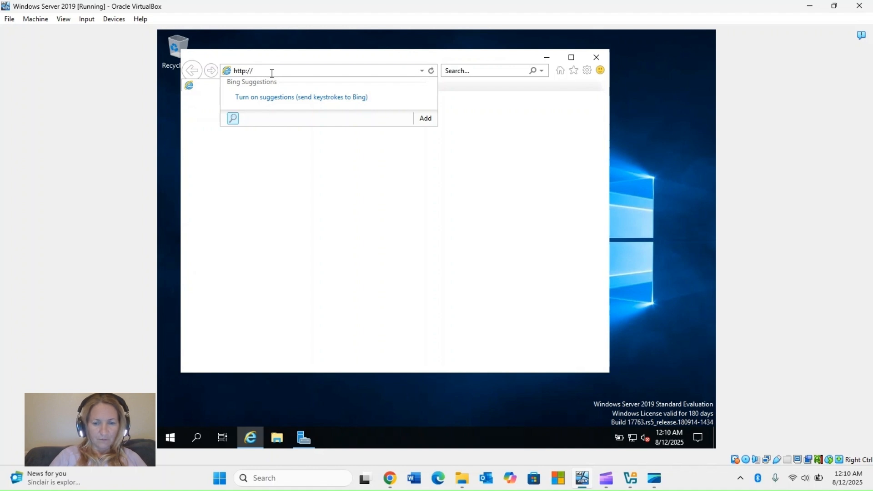
text(loca)
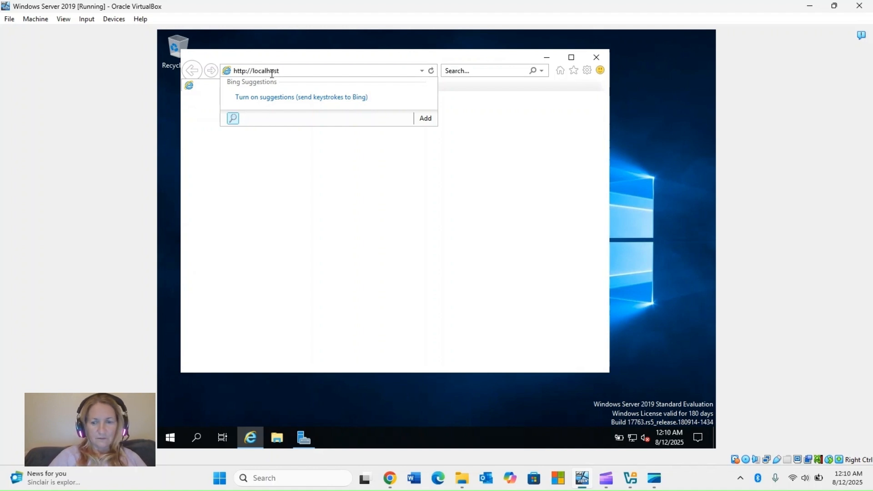
text(lhost)
key(Return)
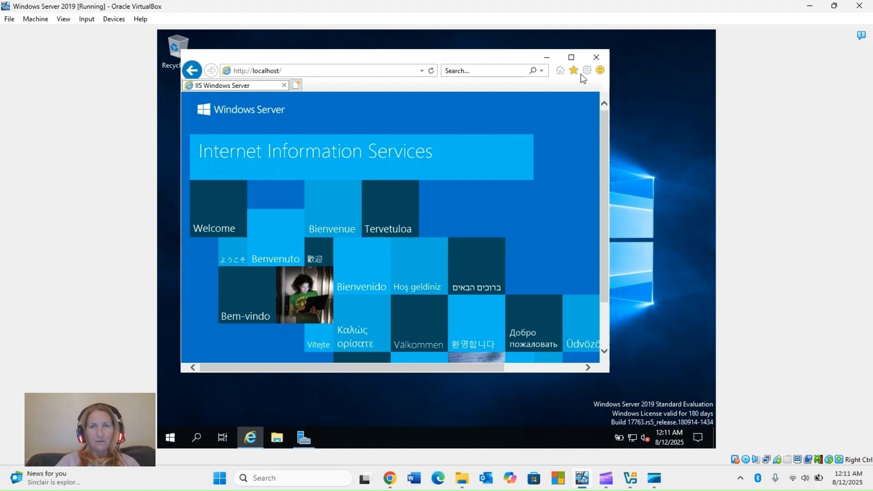
click(598, 59)
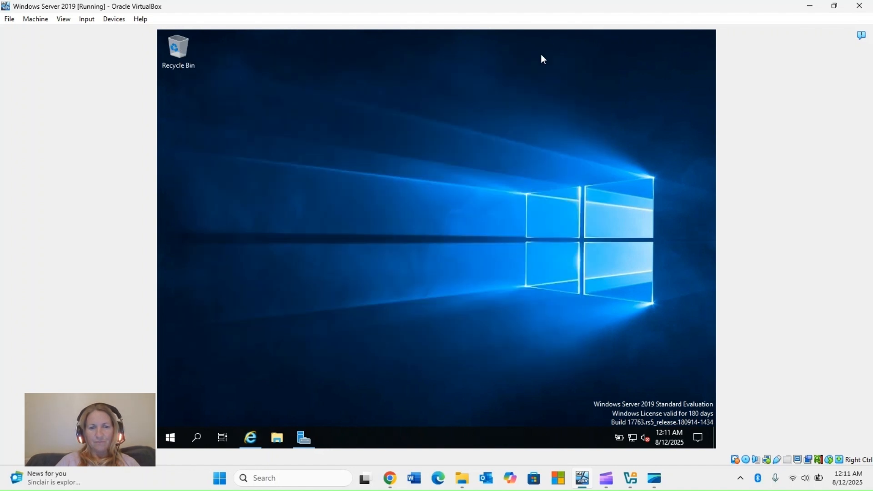
click(302, 440)
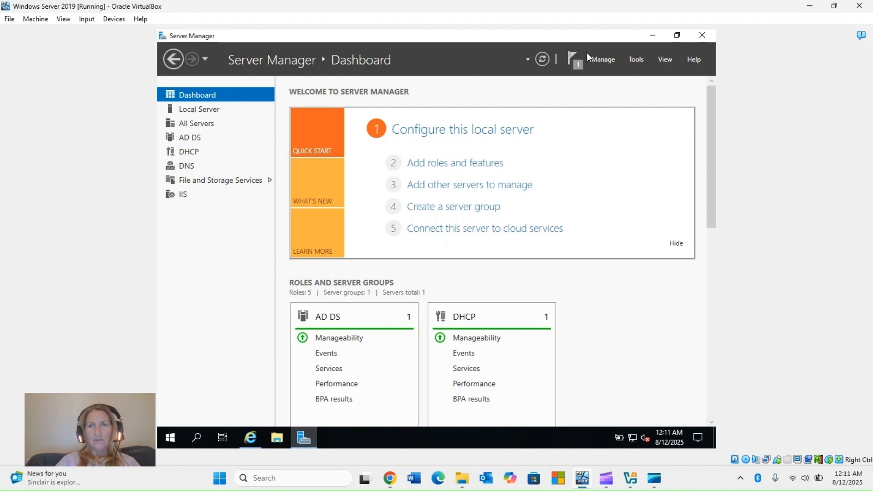
- Open Internet Information Services (IIS) Manager maximized and select the Default Web Site under the server's Sites
click(636, 59)
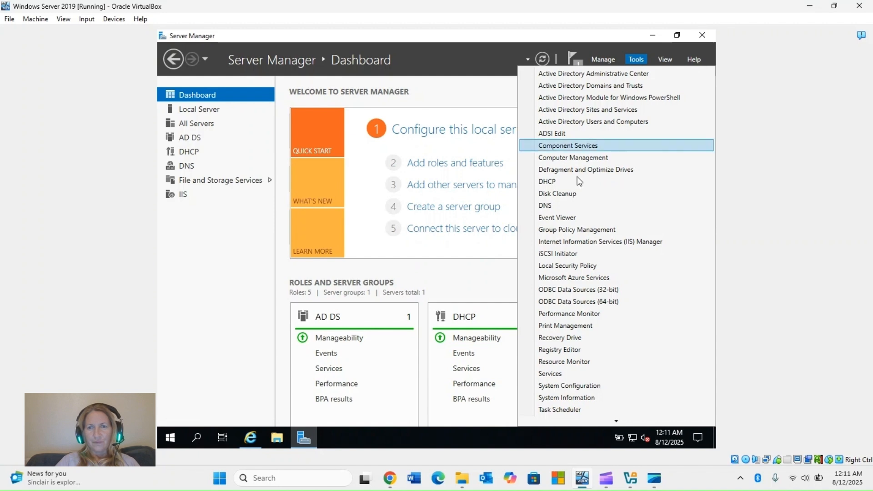
click(585, 242)
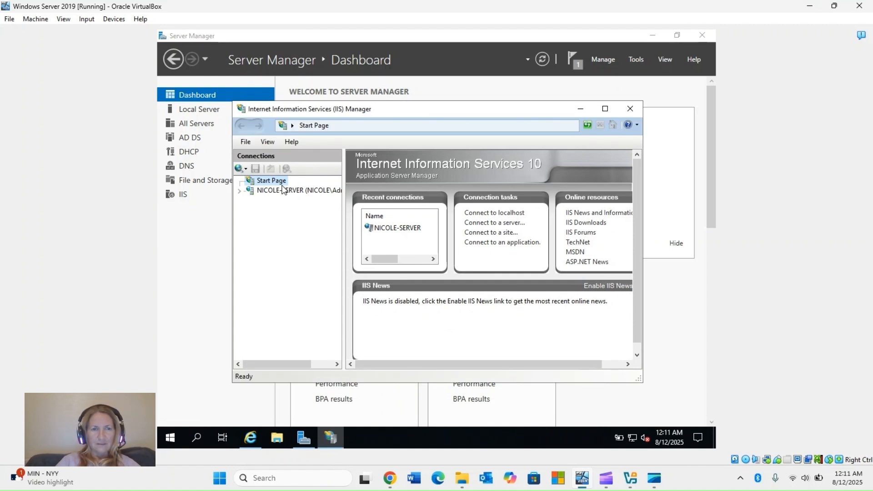
click(239, 190)
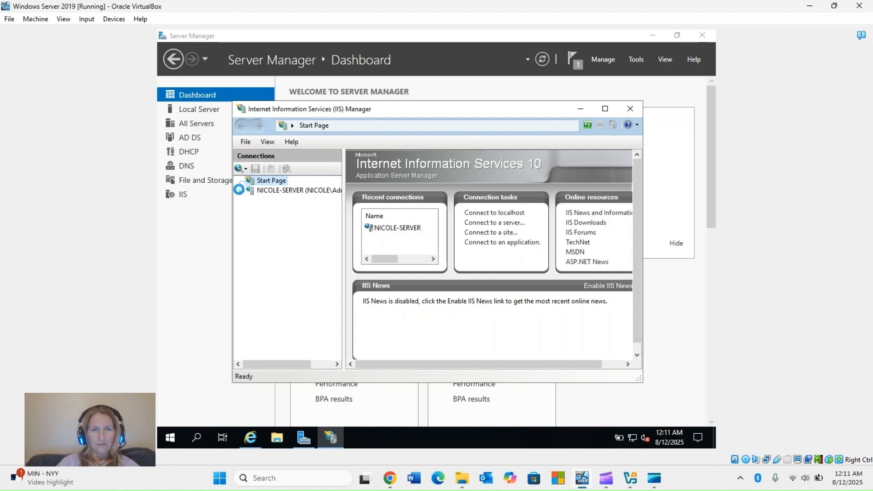
click(604, 109)
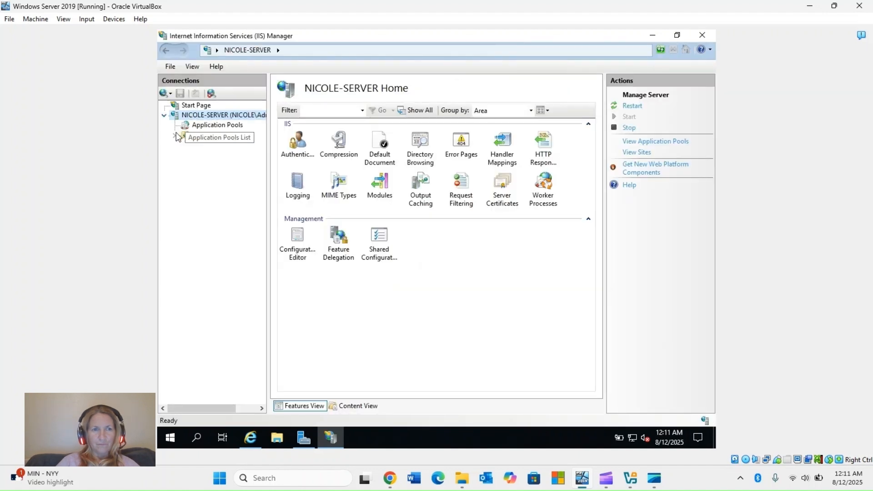
click(175, 135)
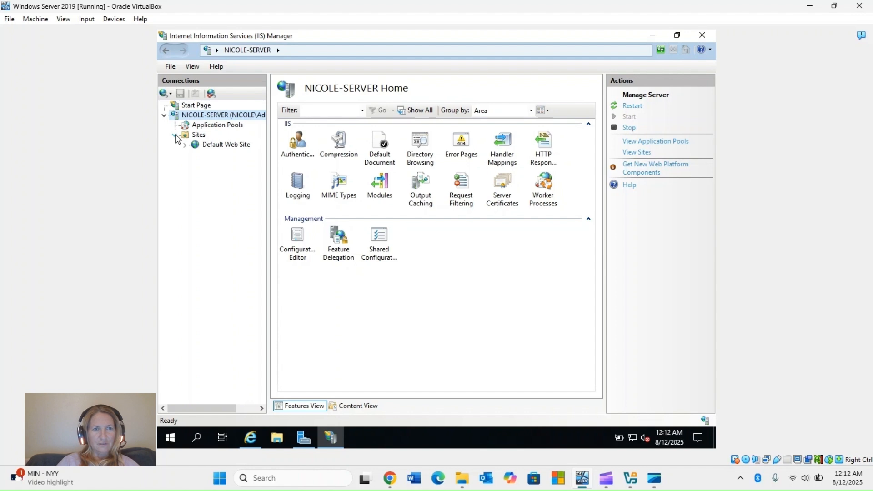
click(217, 145)
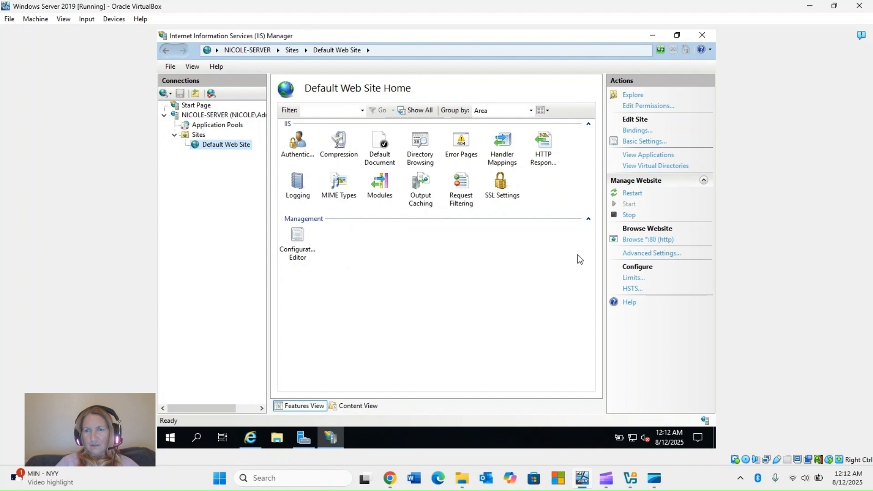
- Browse the Default Web Site on *:80 (http) to check its page, and minimize all open windows to reach the desktop
click(630, 240)
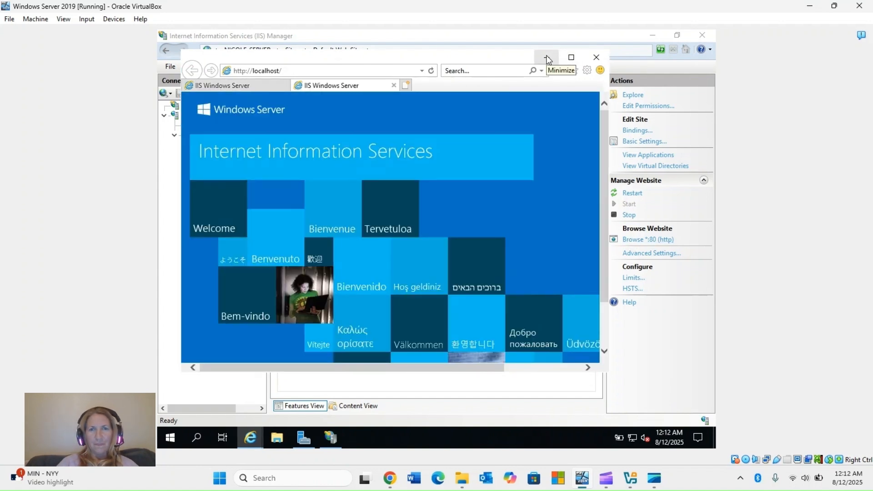
click(546, 58)
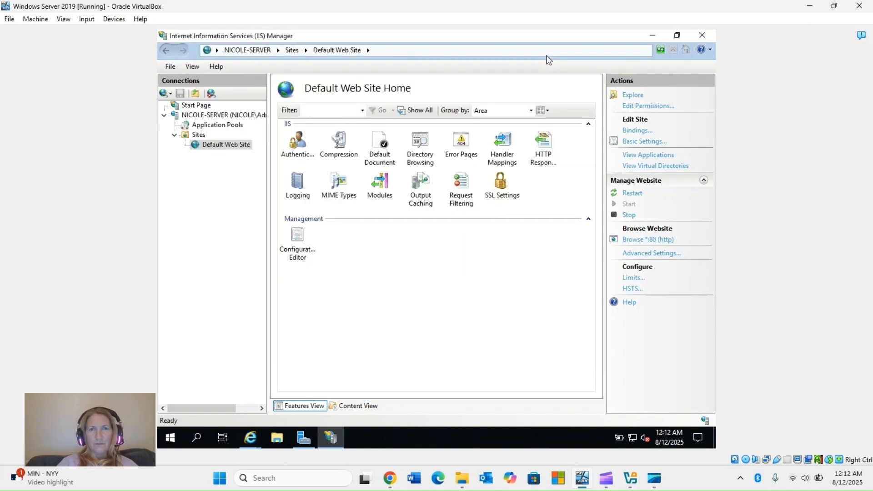
click(654, 36)
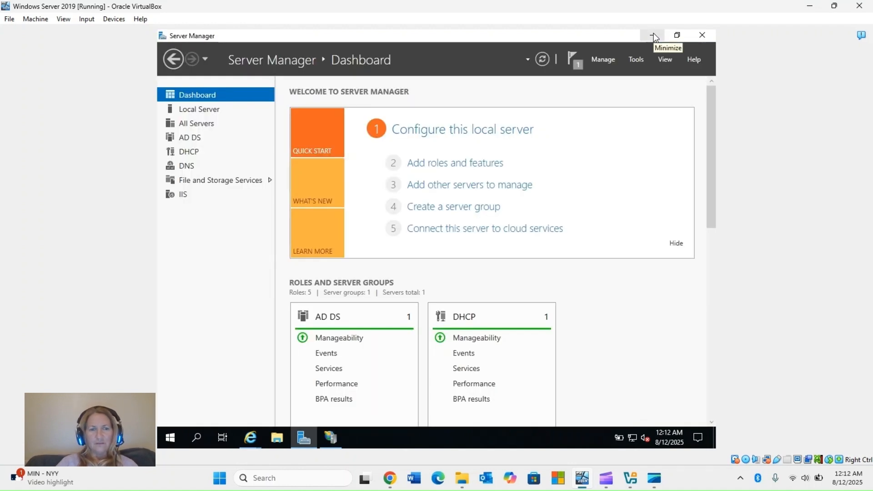
click(653, 35)
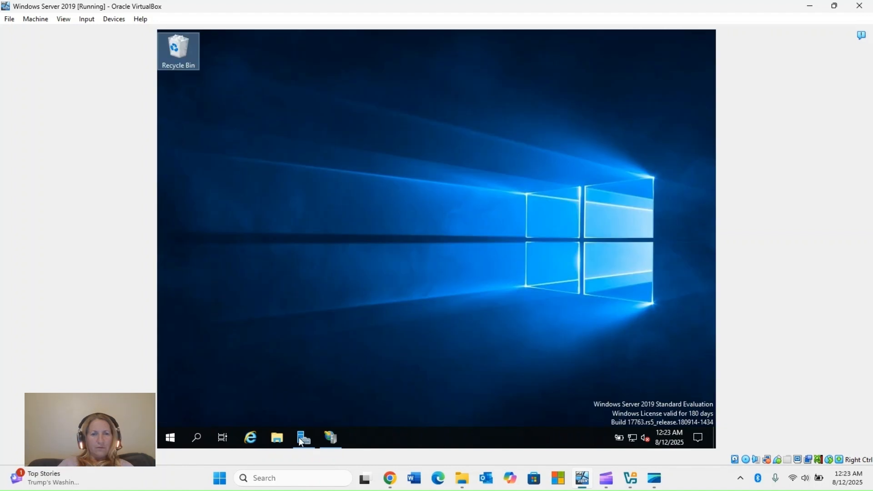
- Open the folder C:\inetpub\wwwroot in File Explorer
click(273, 438)
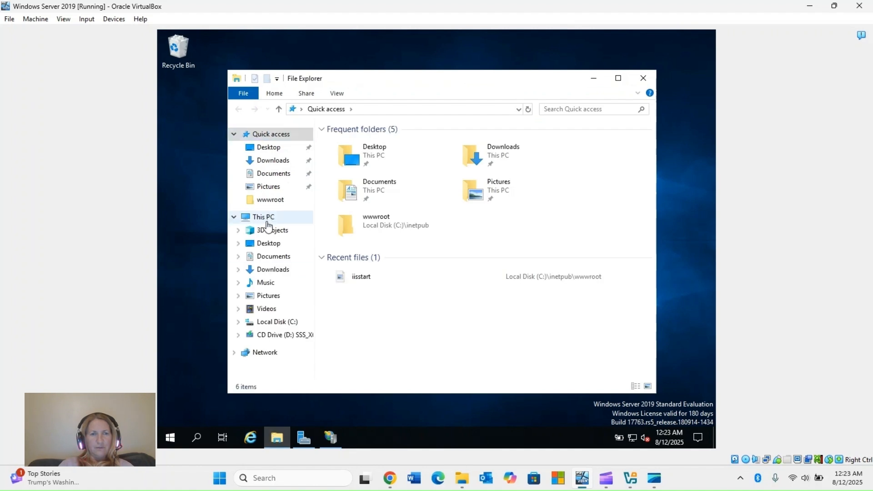
click(265, 221)
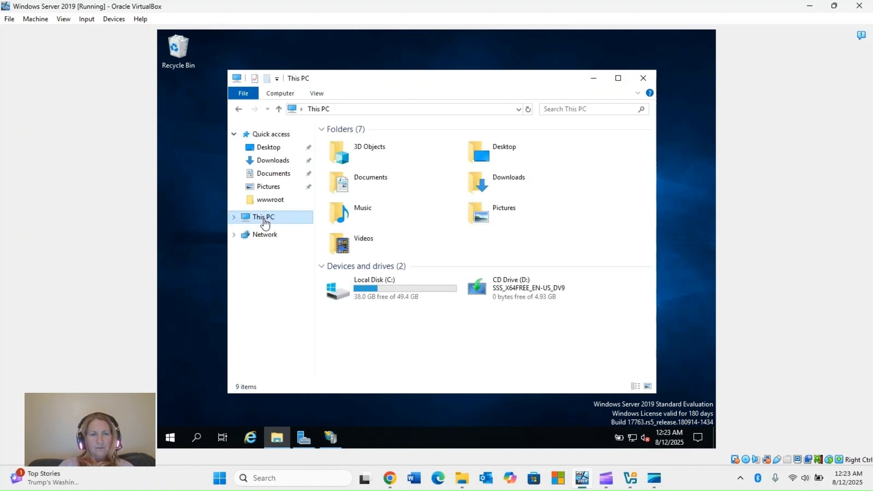
double_click(379, 289)
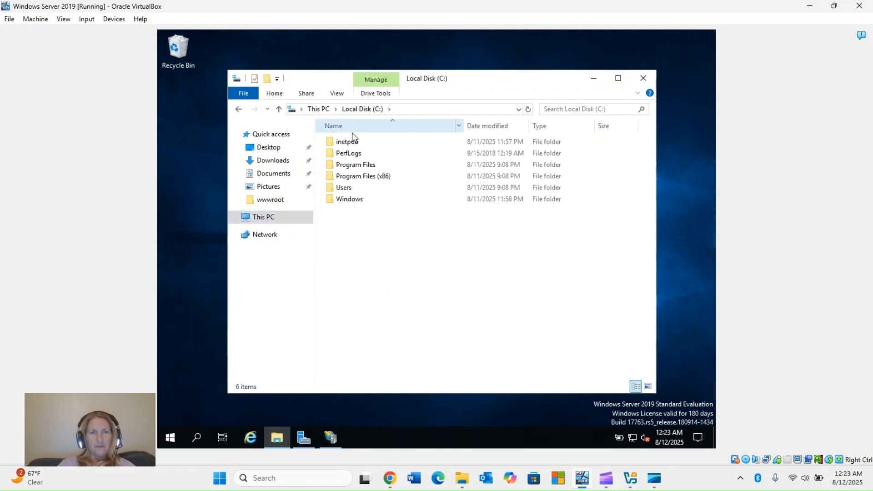
click(349, 145)
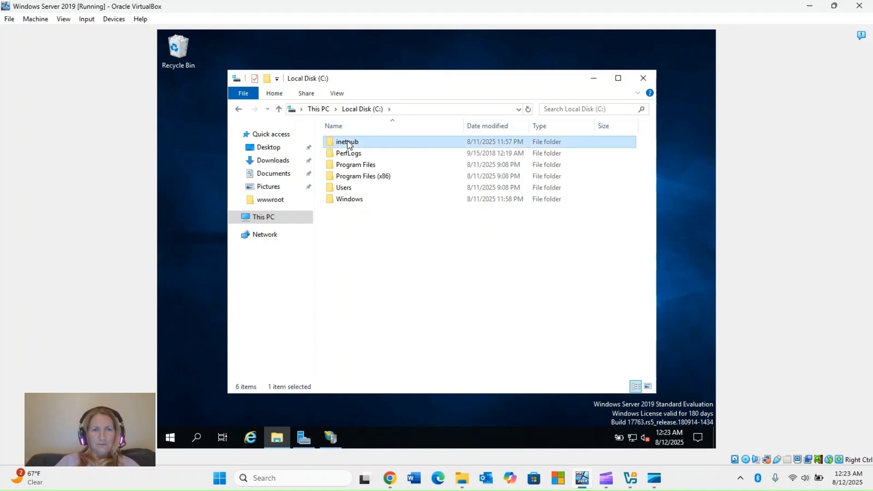
double_click(349, 144)
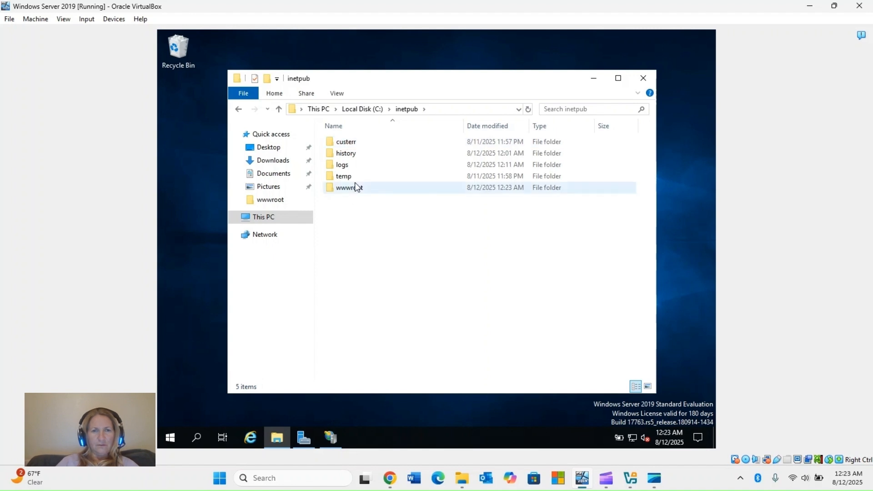
click(357, 187)
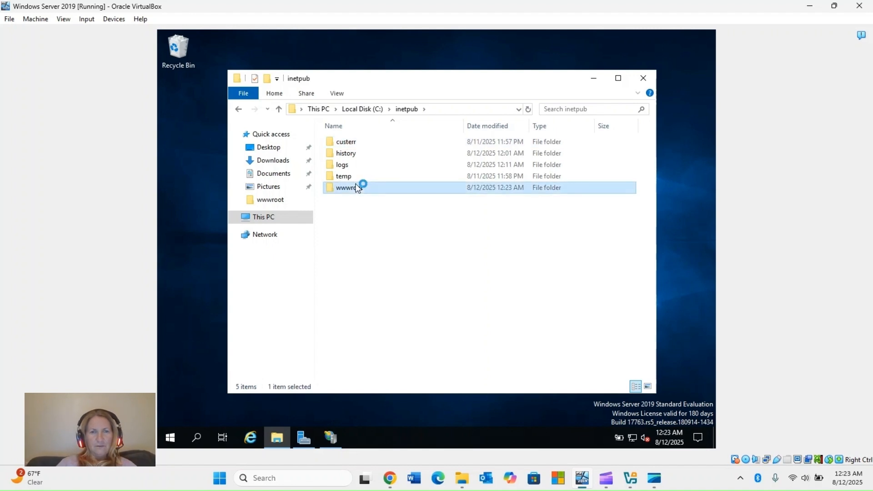
- Create a new text document in wwwroot with its default name and write "Hello, This is" followed by the author's first name in it
right_click(538, 370)
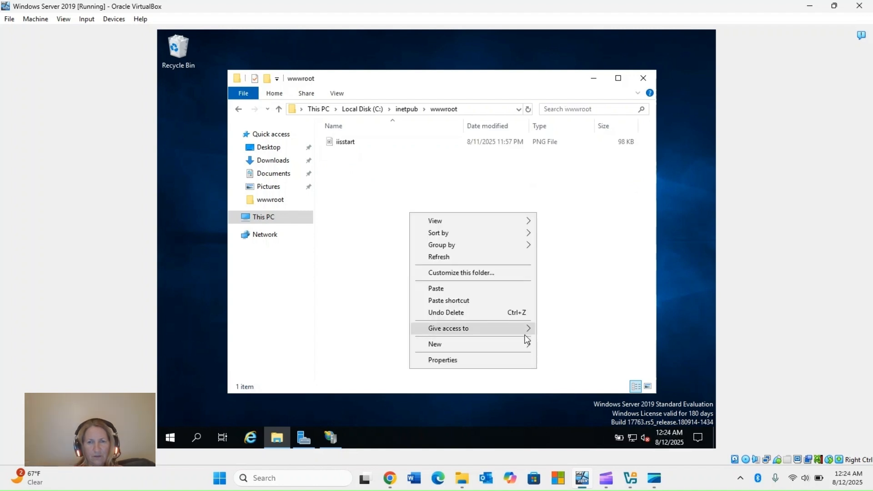
mouse_move(526, 348)
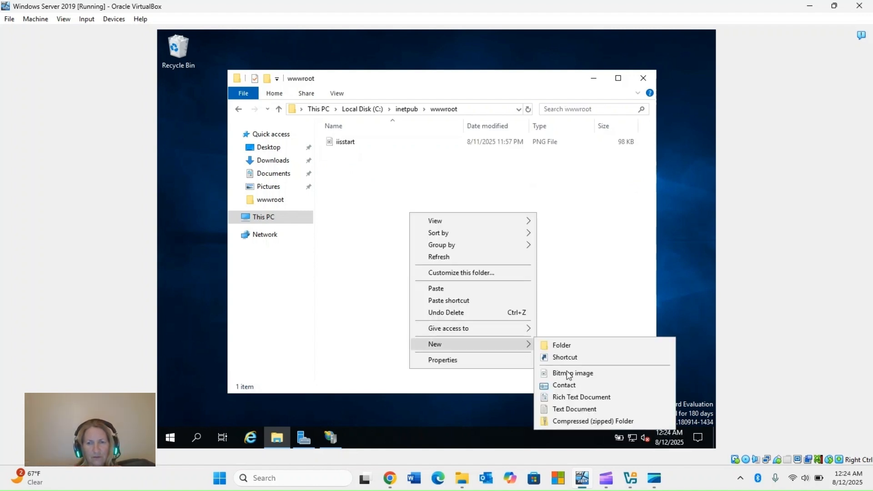
click(569, 409)
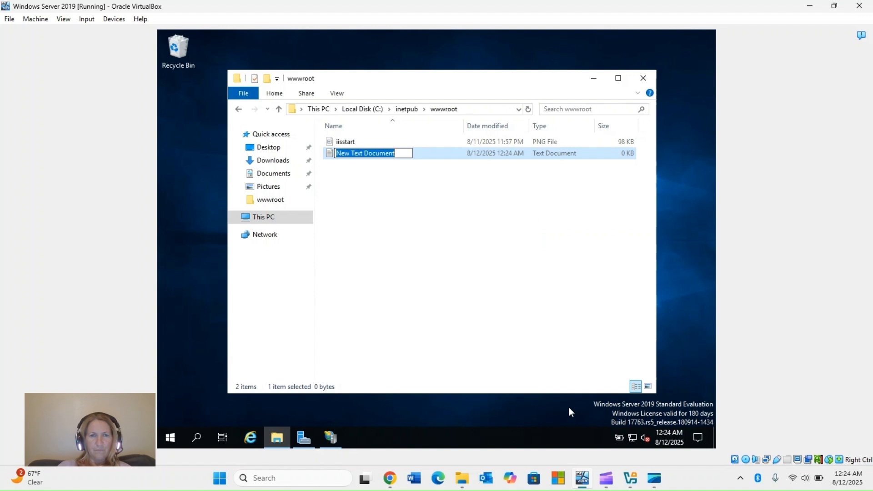
key(Return)
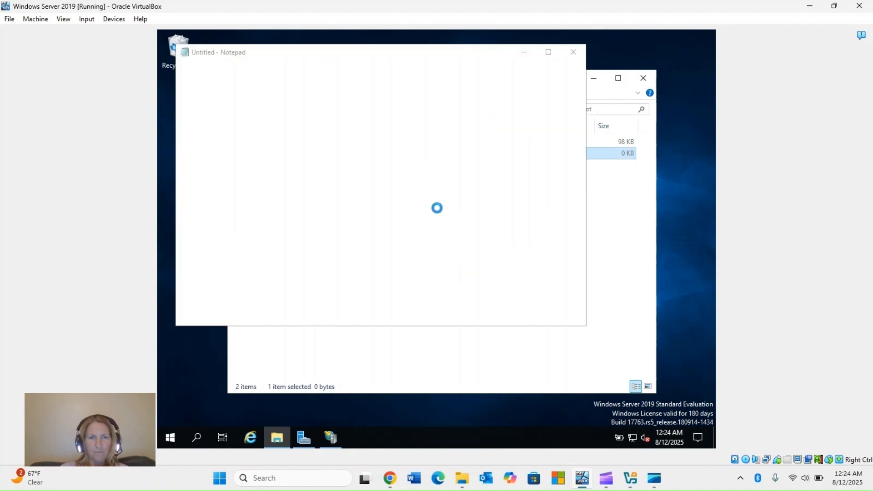
text(Hello)
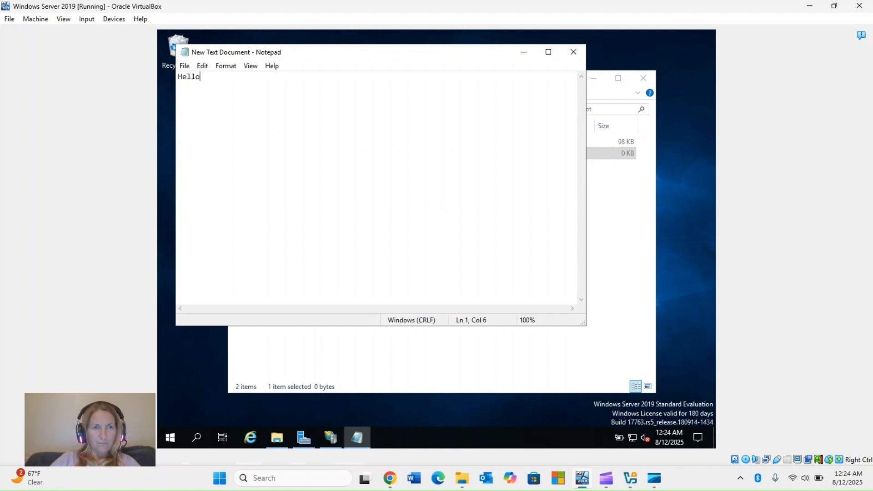
text(, )
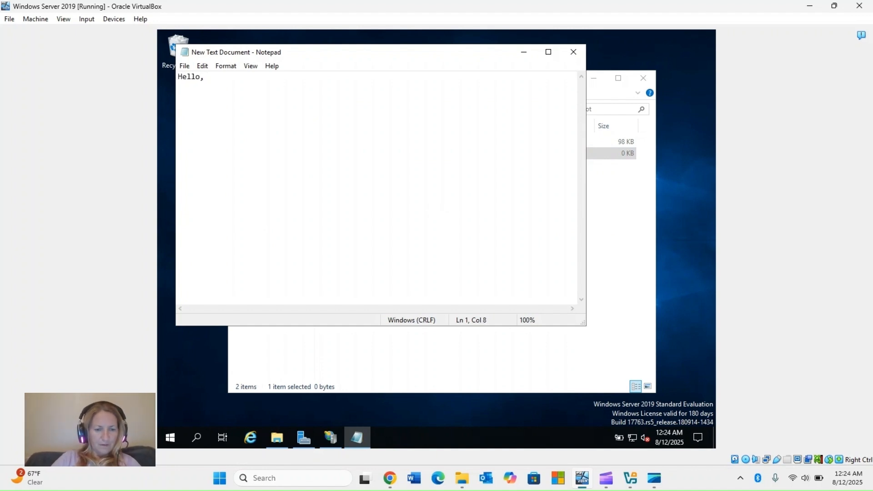
text(This is )
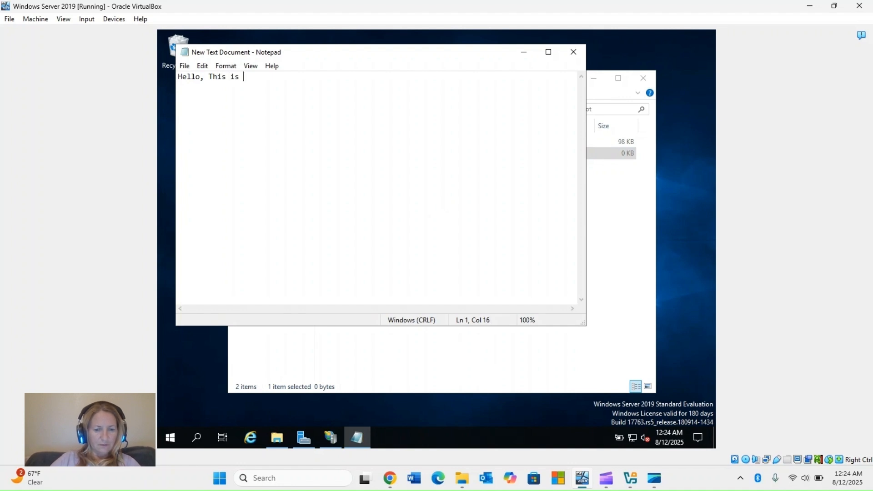
text(Nicole)
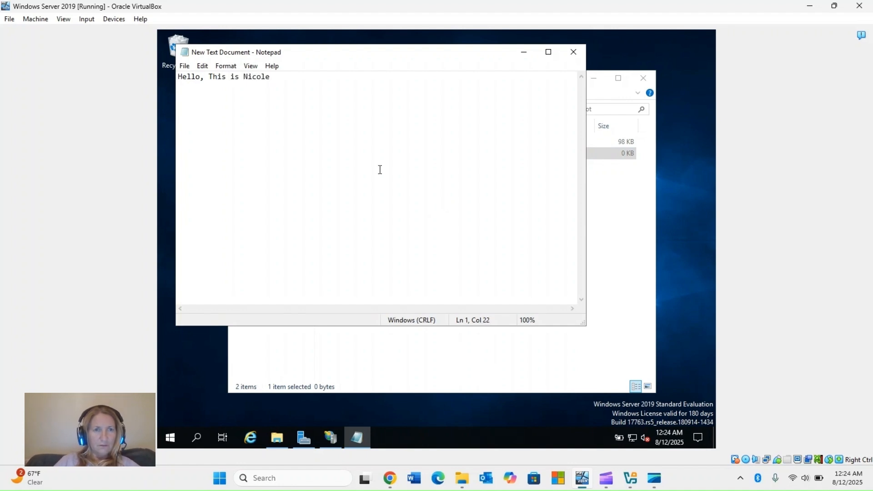
- Save the greeting text in wwwroot as index.html with the file type All Files, and close Notepad
click(185, 66)
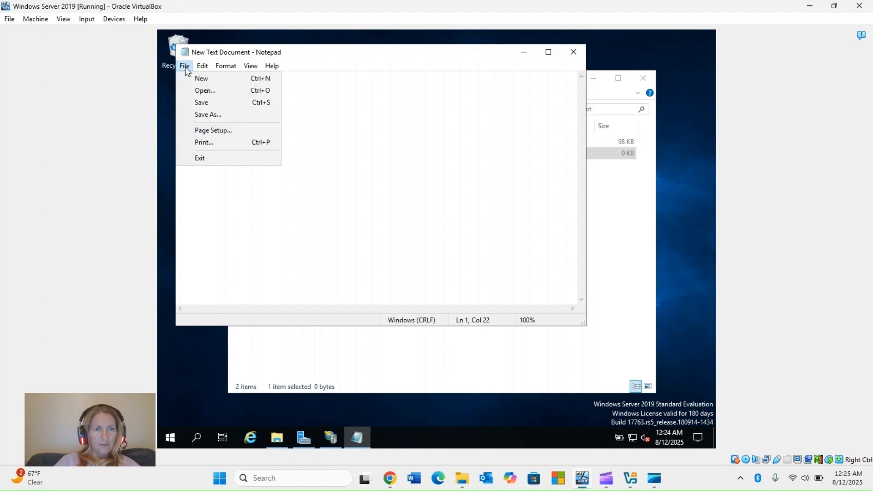
click(198, 115)
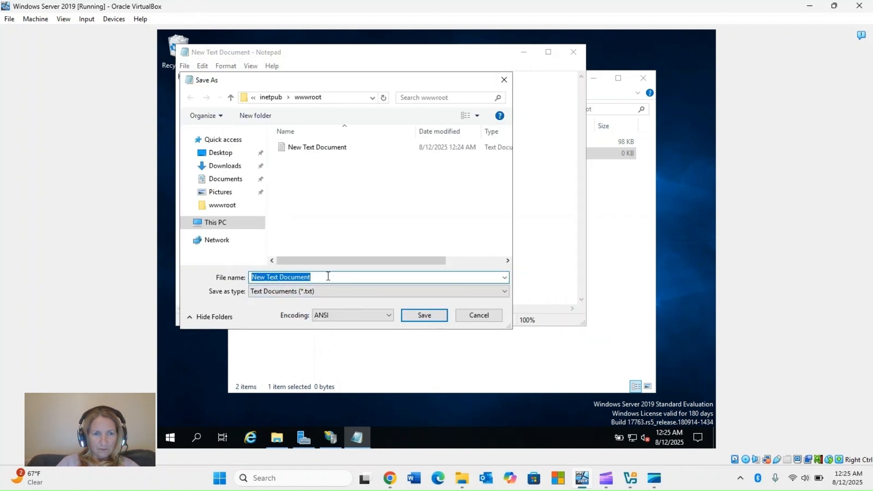
text(index)
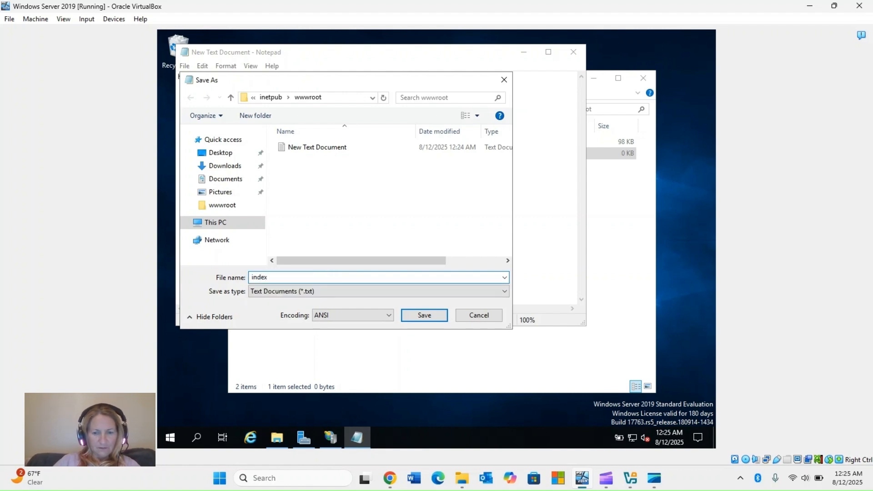
text(.html)
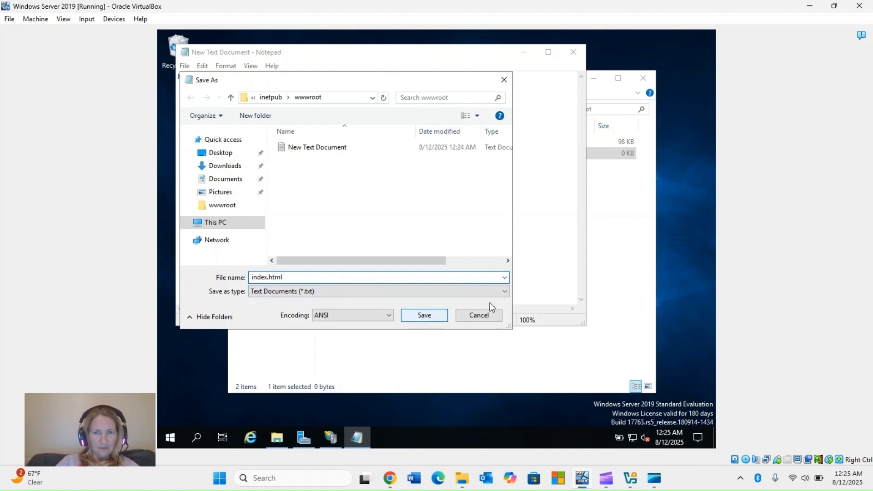
click(505, 291)
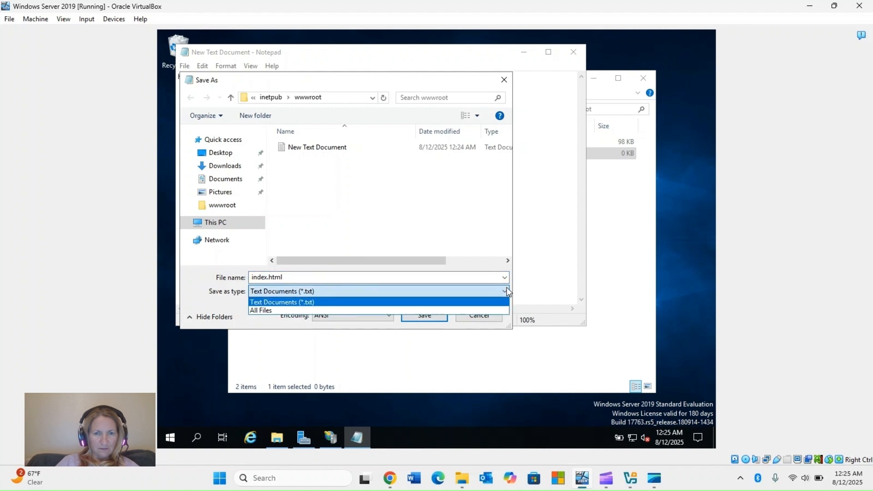
click(484, 310)
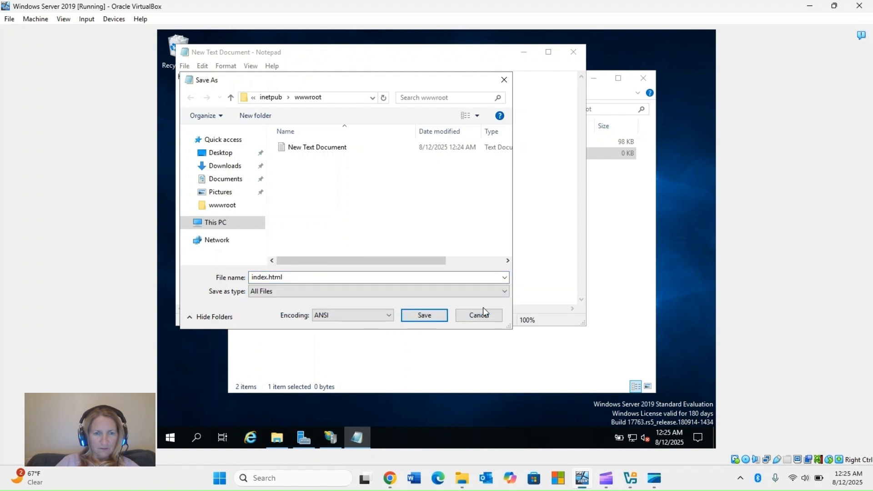
click(418, 315)
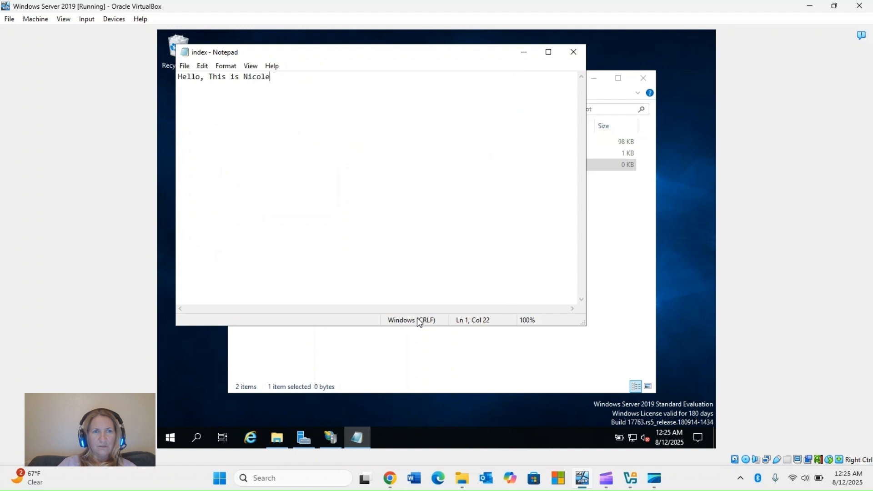
click(572, 51)
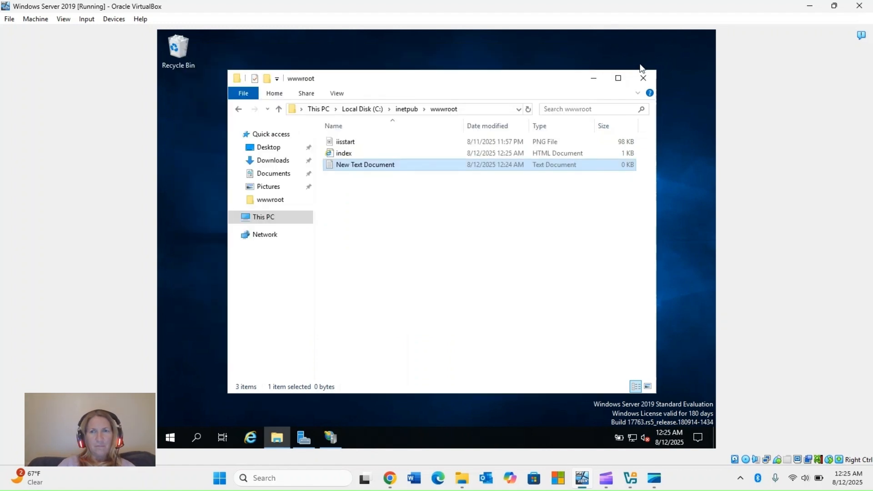
- View the index HTML page from wwwroot in Internet Explorer, and close the browser and the folder window
double_click(349, 153)
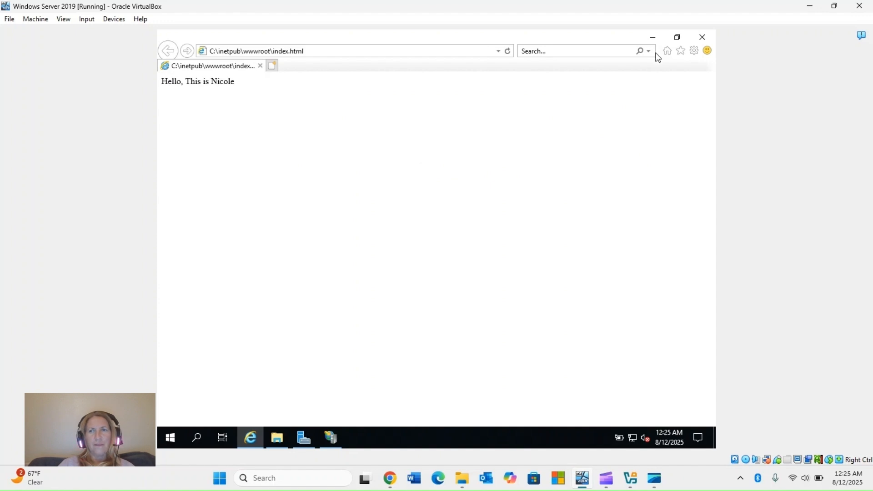
click(703, 37)
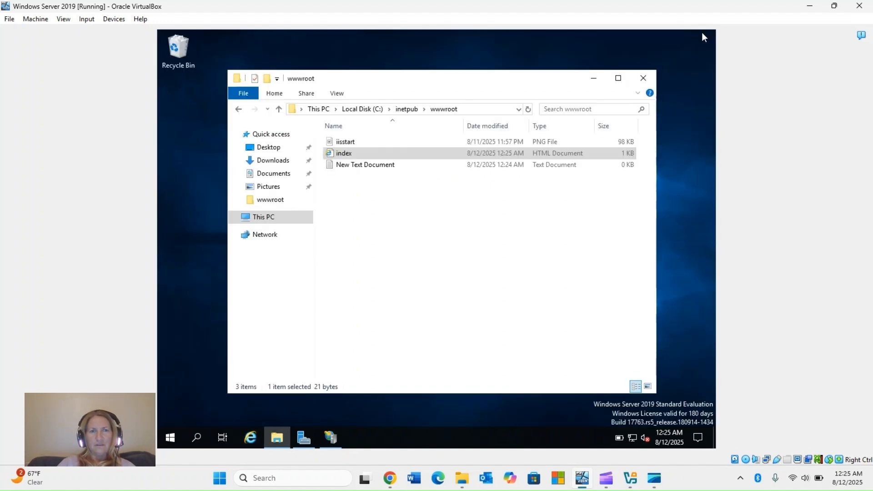
click(642, 78)
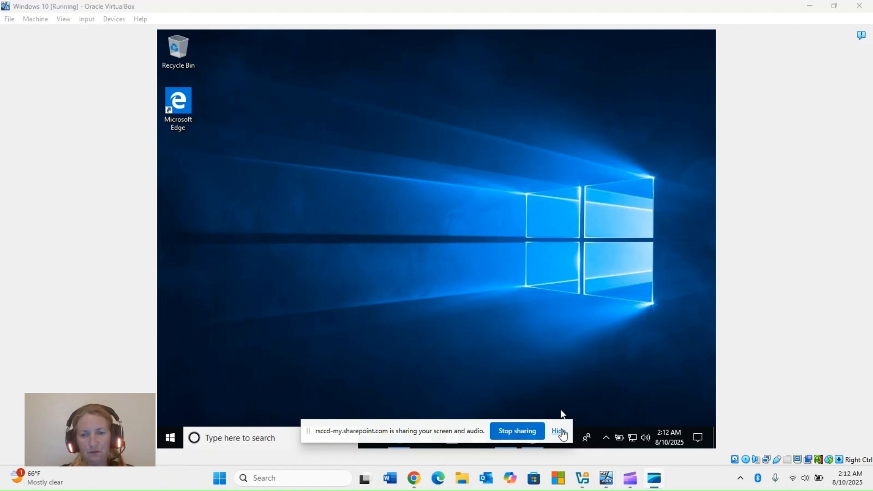
- Enable the Internet Information Services feature in Windows Features on the Windows 10 machine
click(559, 430)
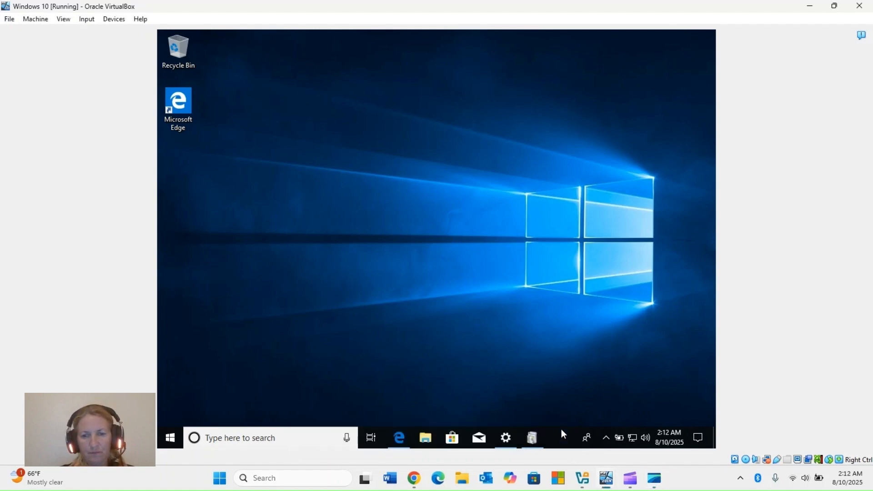
click(532, 443)
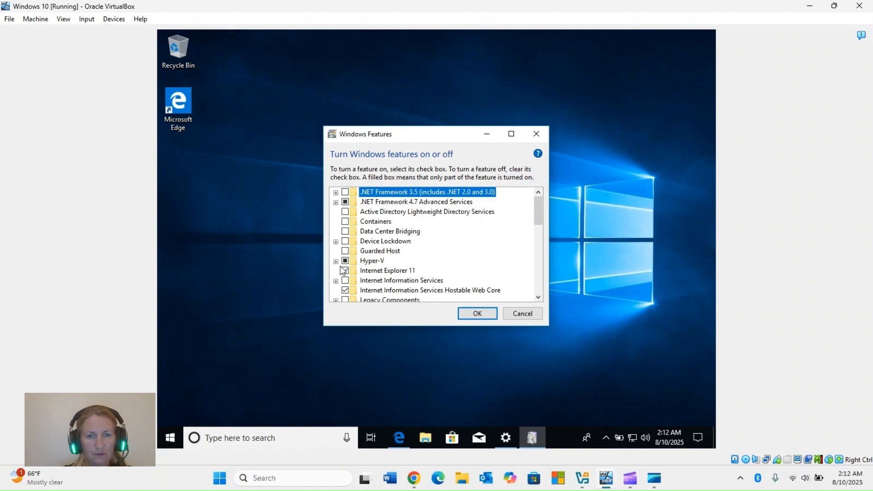
click(346, 280)
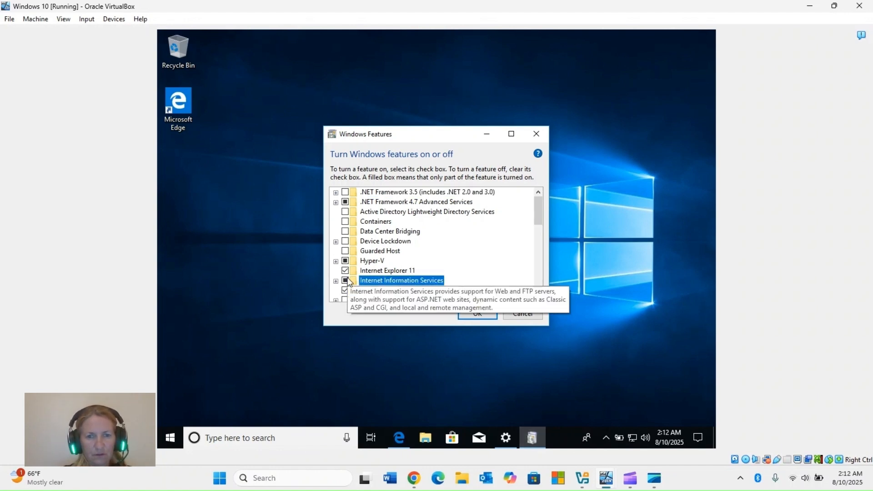
click(477, 313)
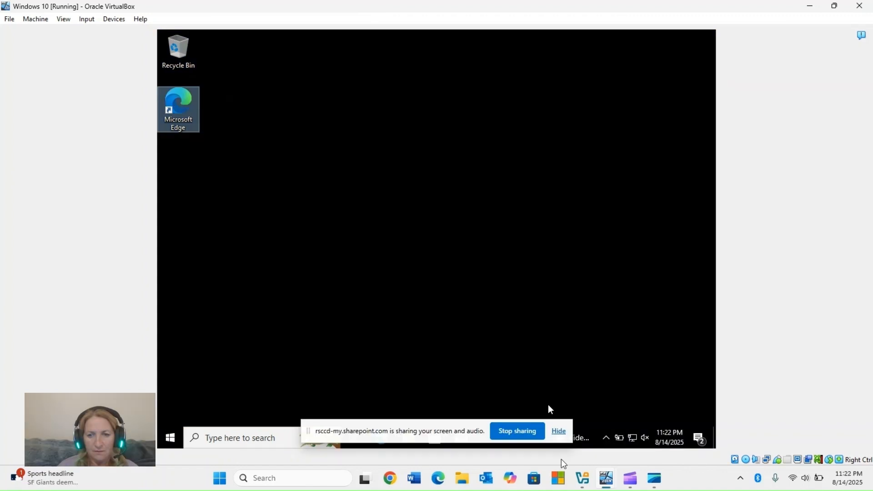
click(558, 430)
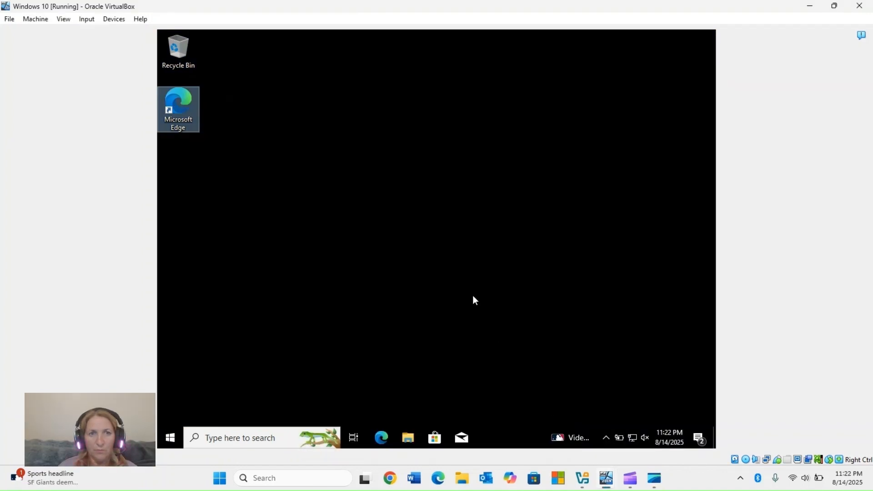
double_click(183, 111)
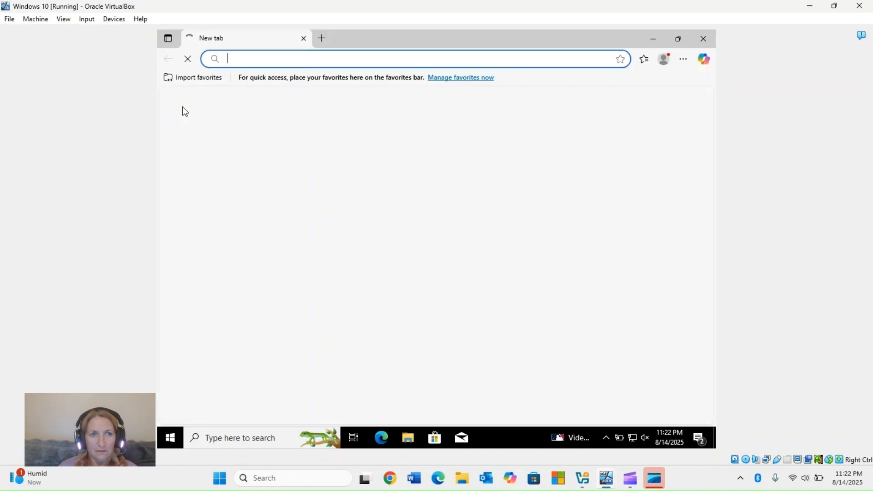
click(242, 61)
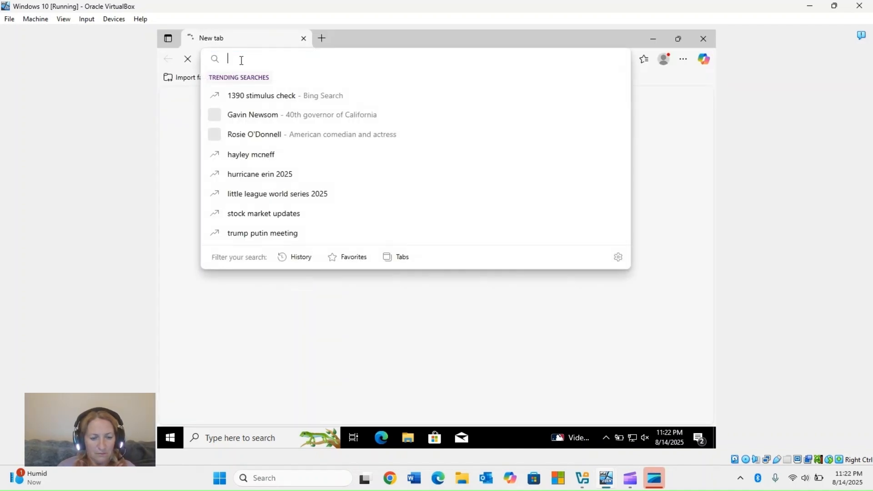
text(http)
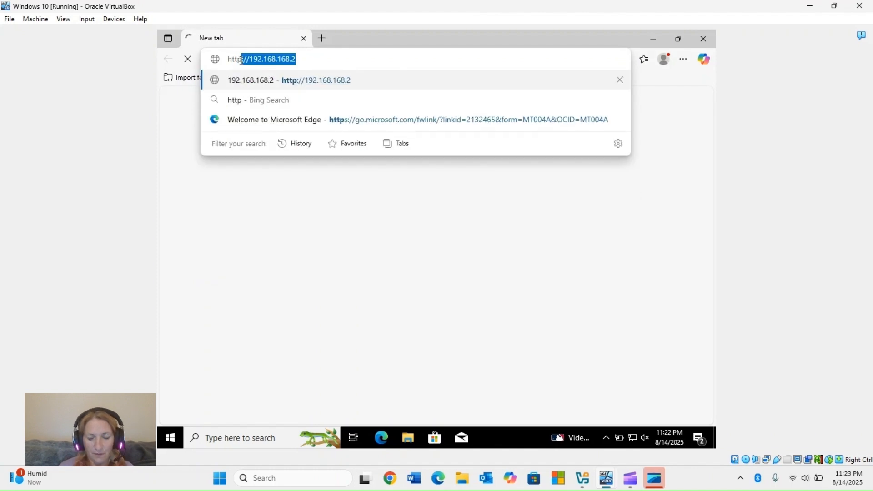
text(:)
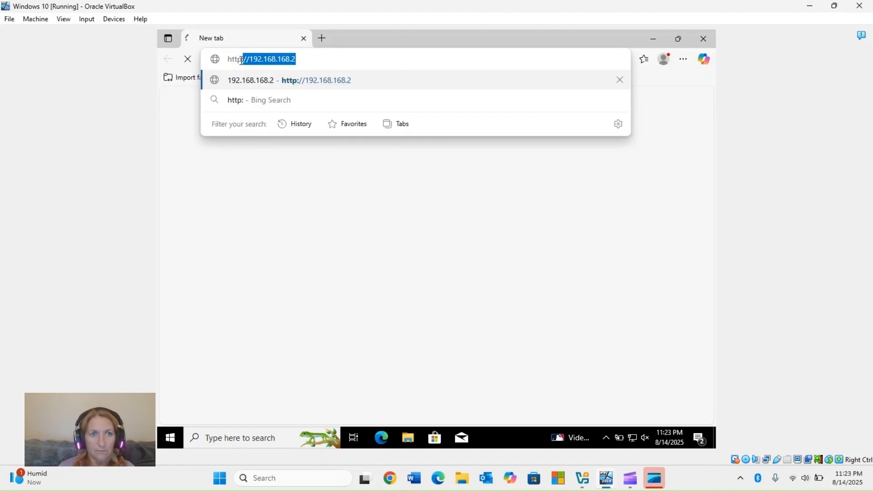
click(255, 81)
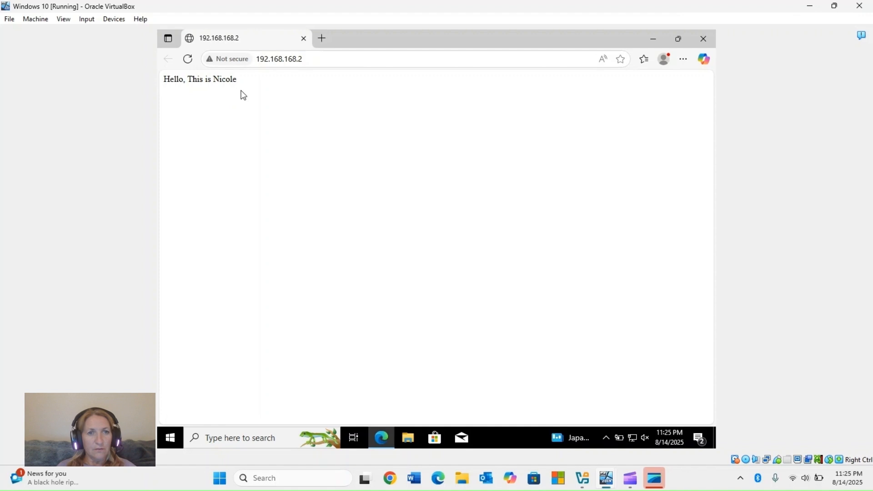
- Switch to the Windows Server 2019 virtual machine and open Internet Information Services (IIS) Manager
click(810, 6)
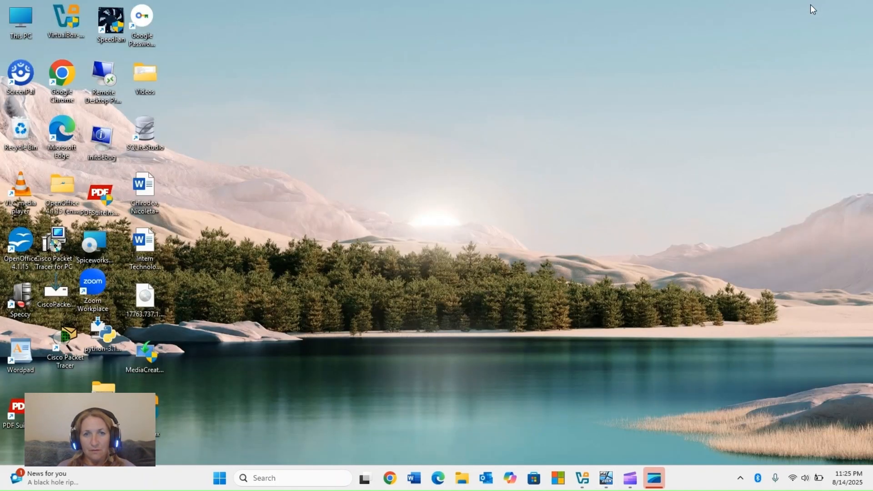
click(606, 477)
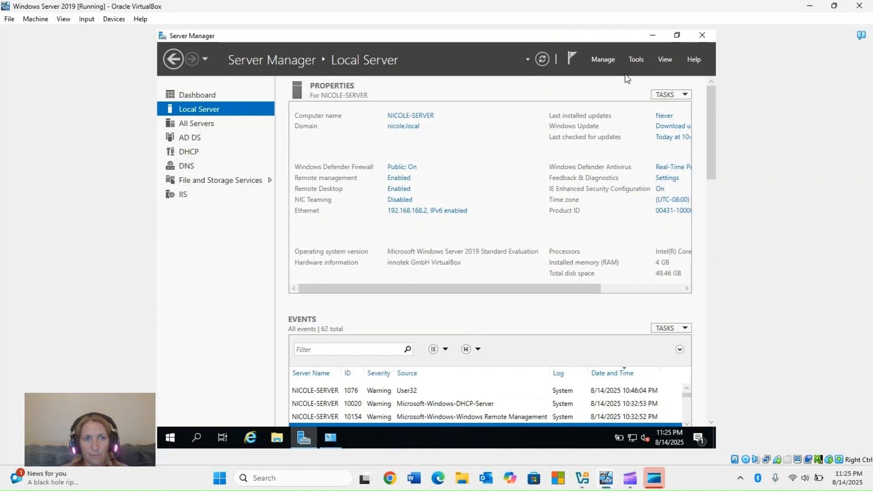
click(638, 58)
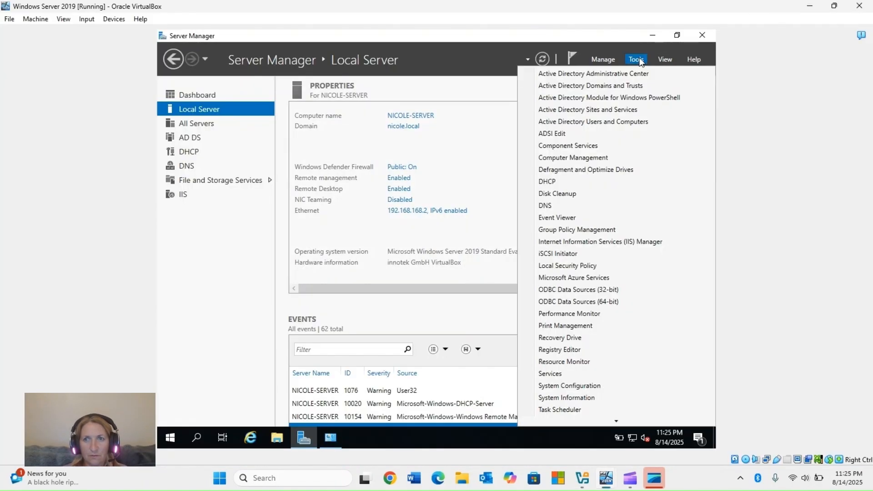
click(585, 242)
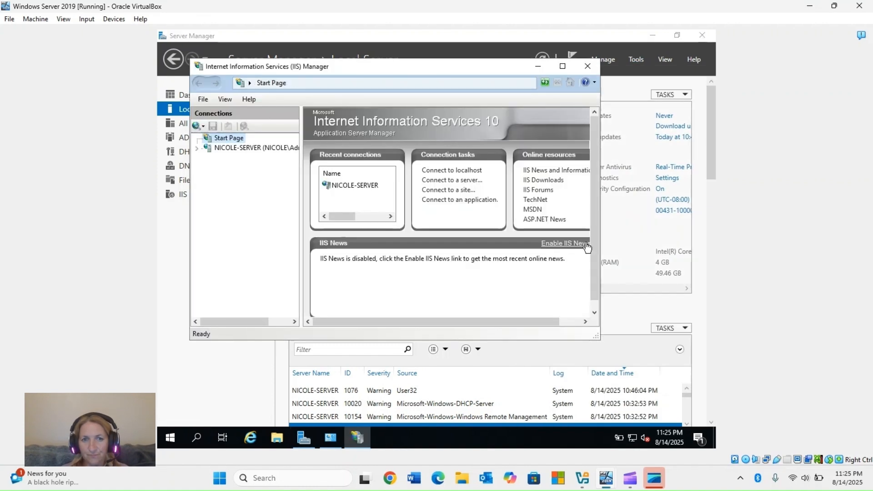
- Browse the server's Default Web Site on *:80 (http), and move IIS Manager out of the browser's way
click(199, 149)
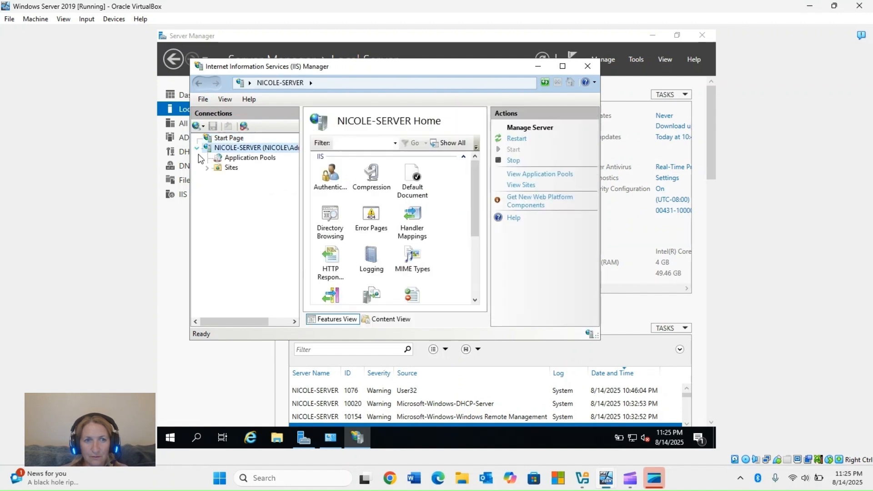
click(207, 168)
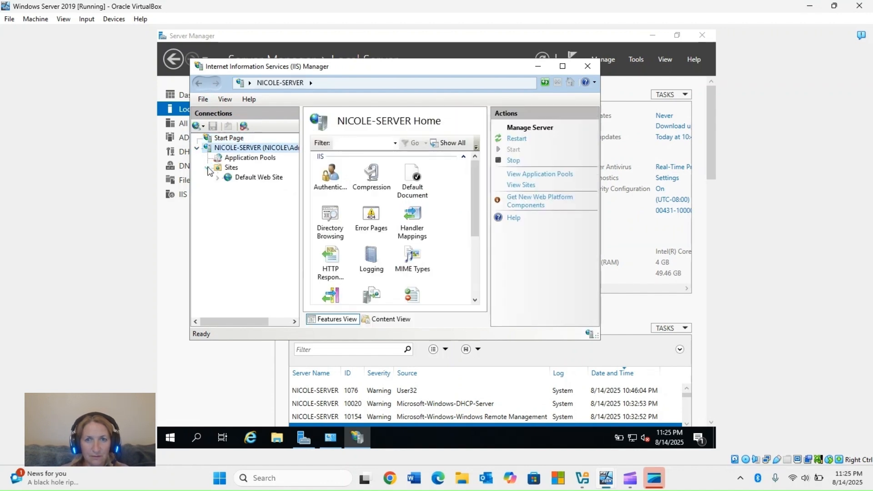
click(247, 180)
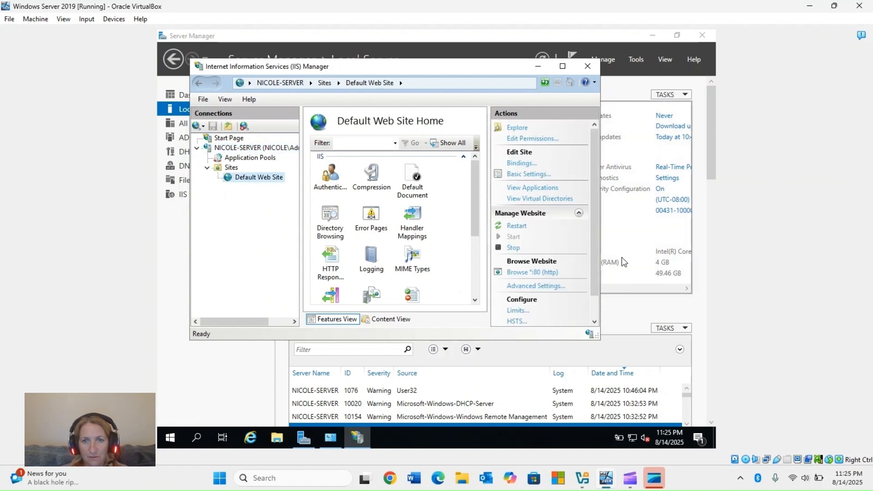
click(523, 272)
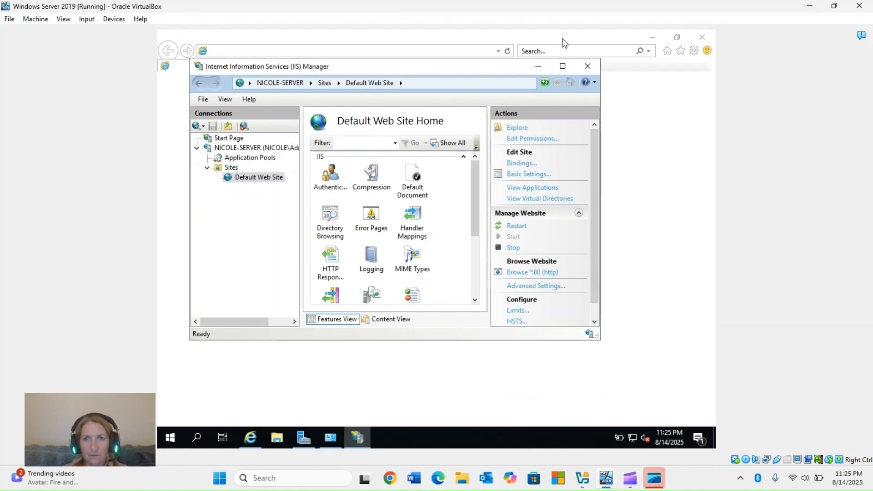
click(538, 69)
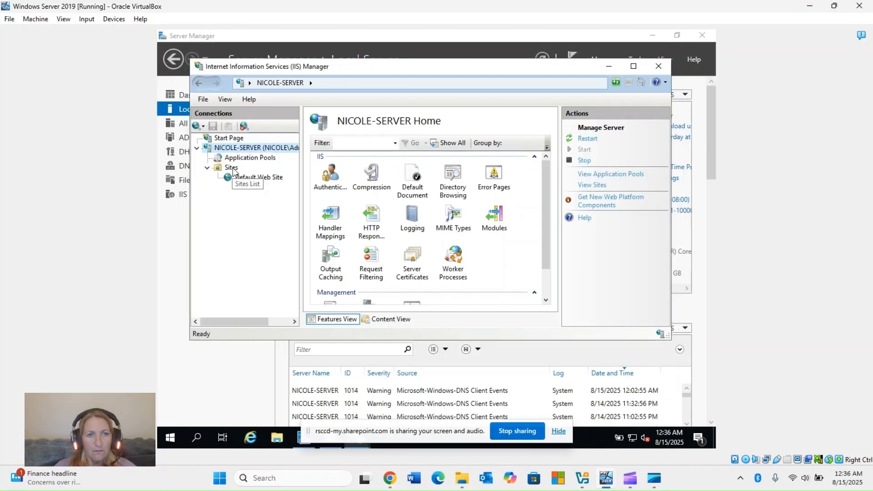
- Start adding a website under Sites, named with the author's first name followed by "Project", and assign it the DefaultAppPool application pool
right_click(232, 168)
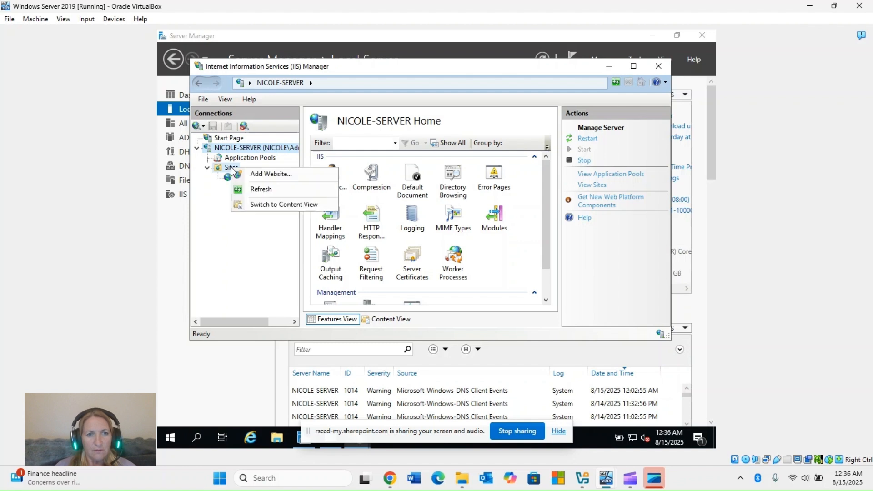
click(258, 172)
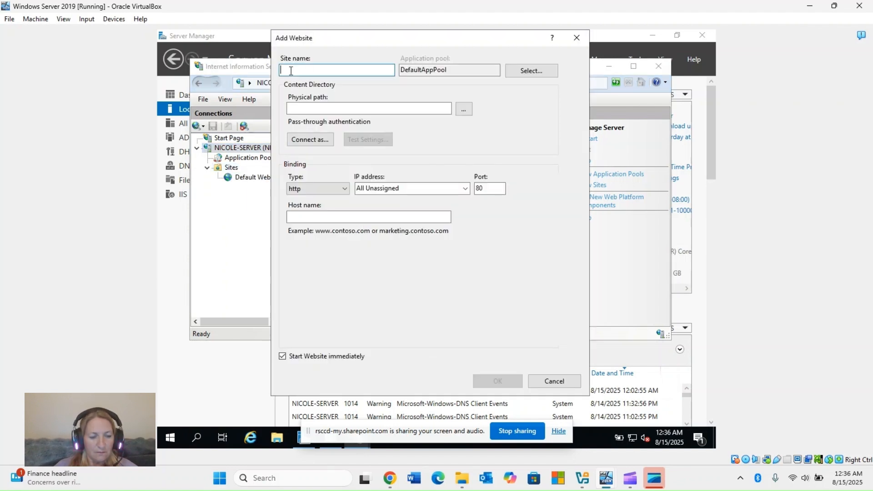
text(Nicol)
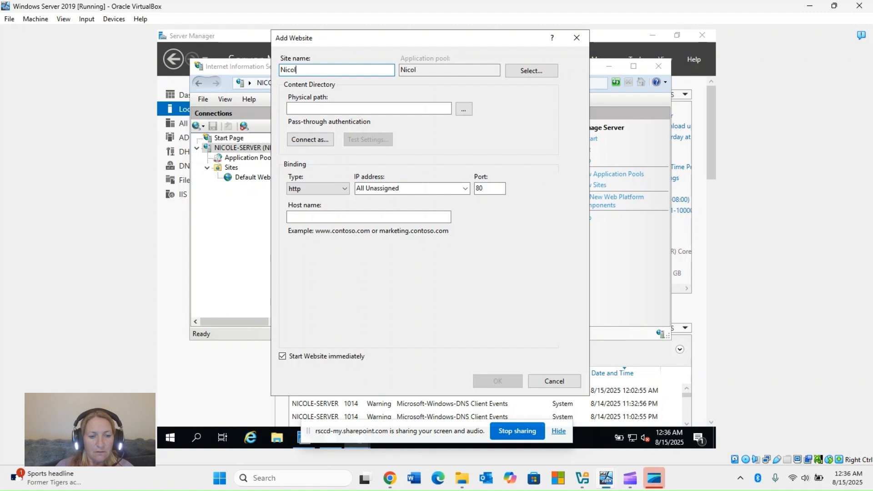
text(eProject)
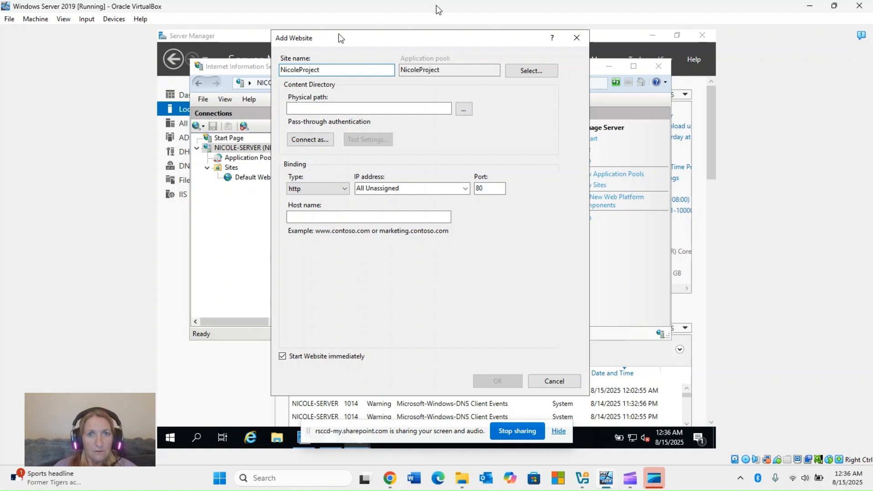
click(525, 71)
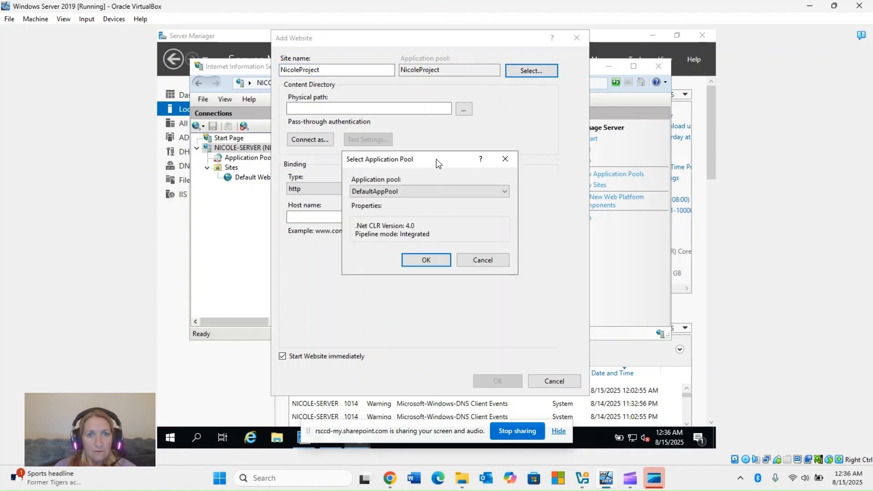
click(403, 190)
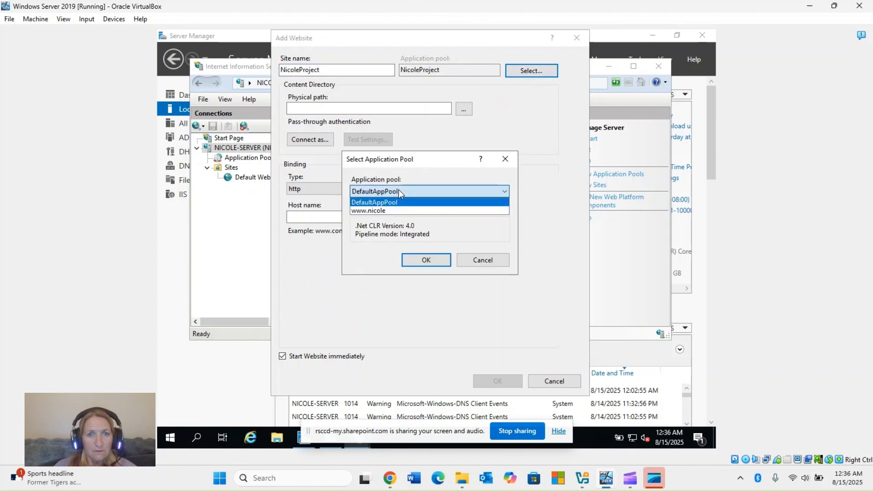
click(425, 260)
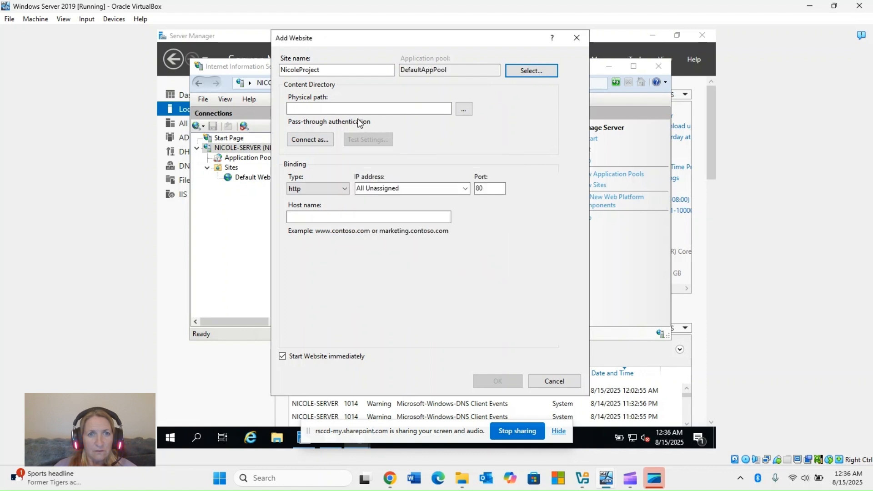
- Create a folder named with the author's first name followed by "Project" in C:\inetpub\wwwroot and use it as the site's physical path
click(347, 107)
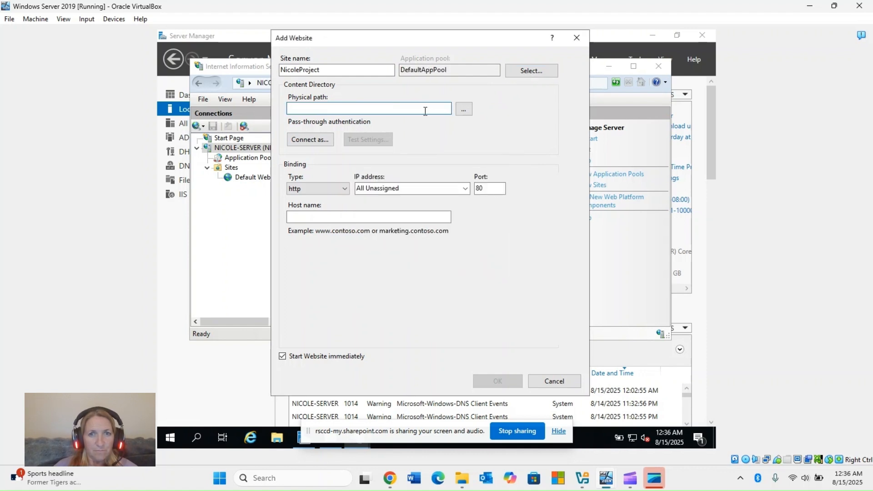
click(463, 109)
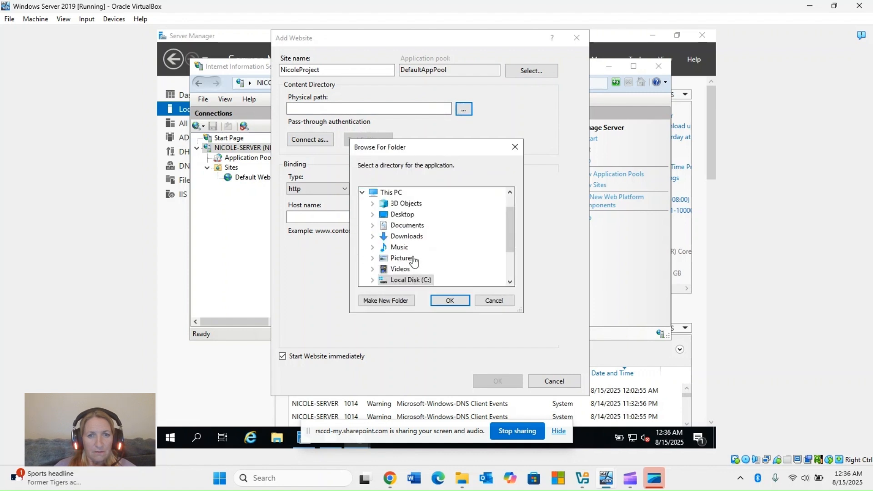
double_click(406, 279)
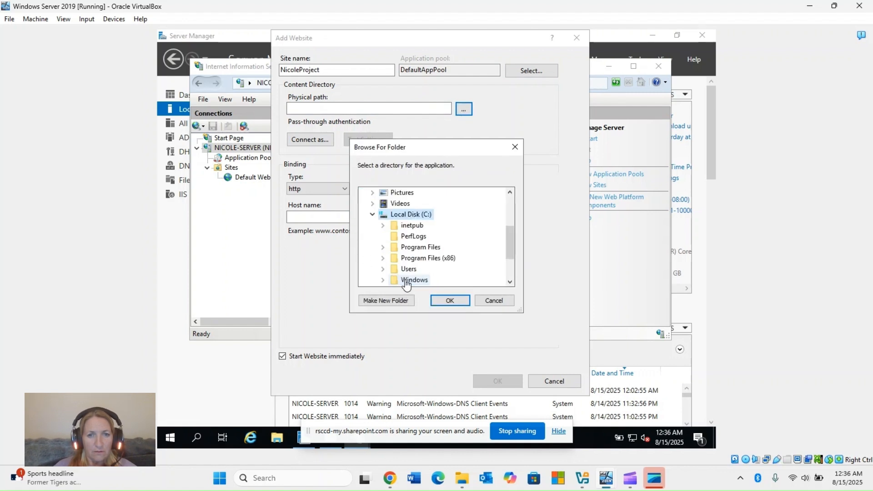
double_click(409, 226)
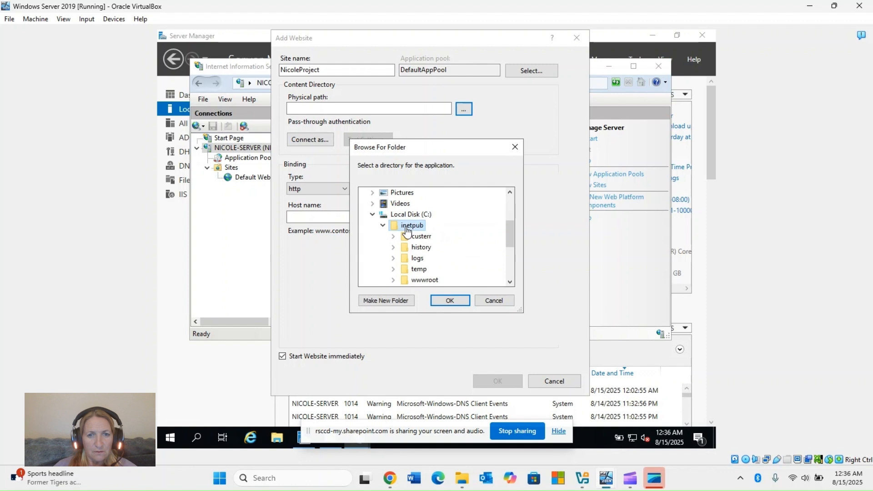
double_click(423, 281)
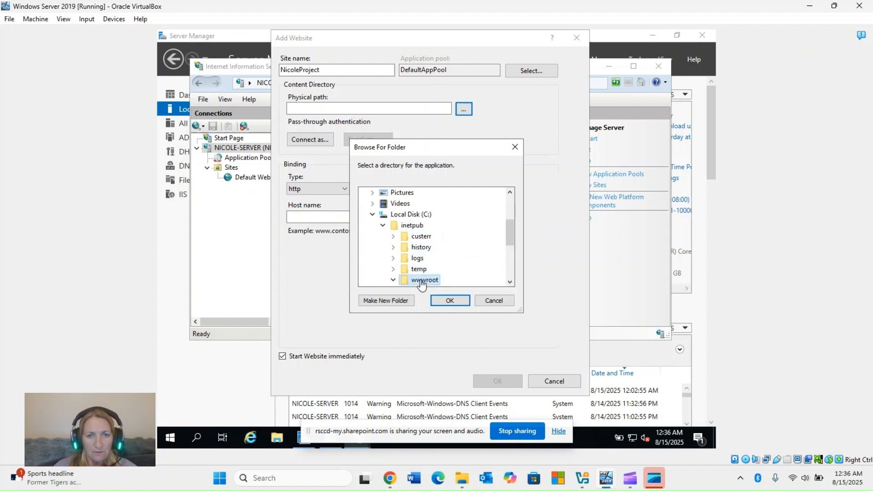
click(380, 300)
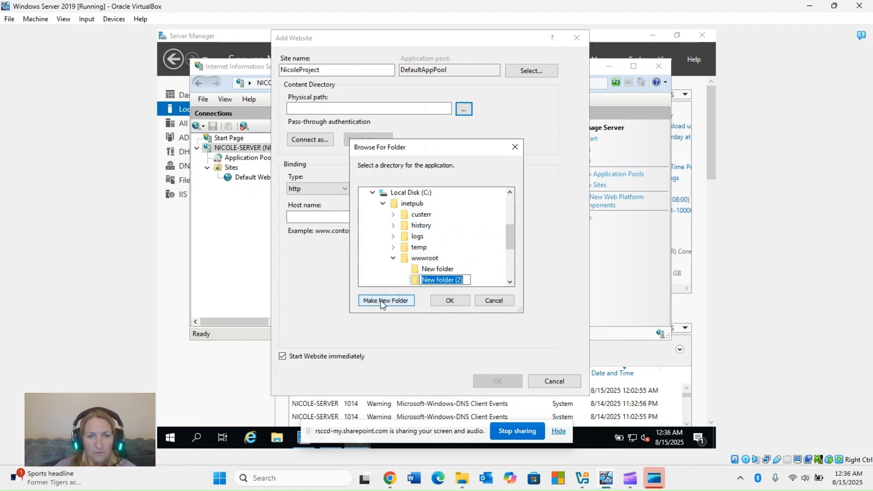
text(N)
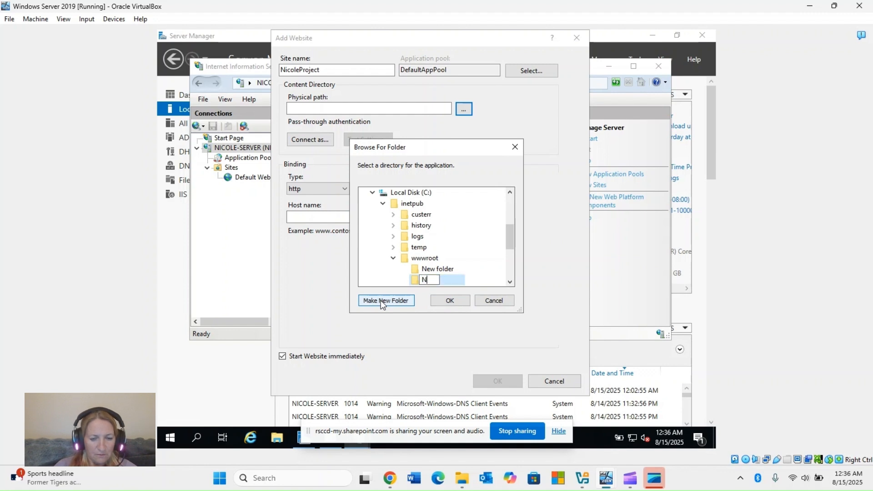
text(icoleP)
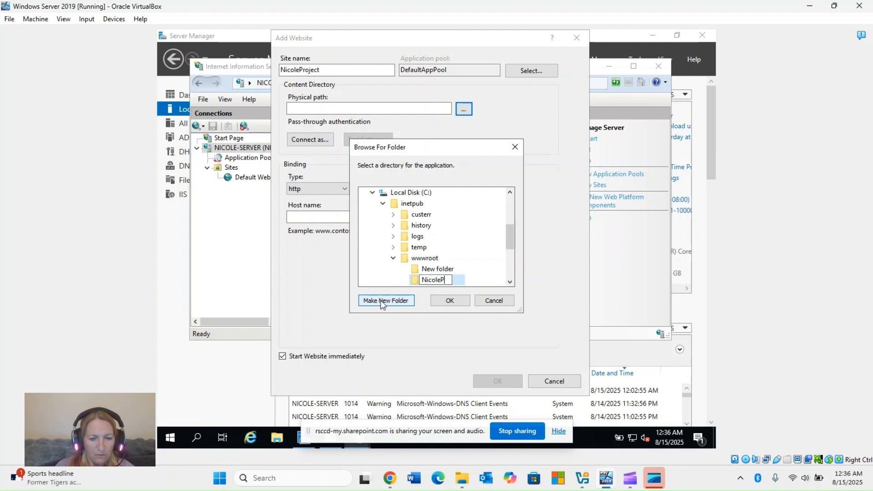
text(roject)
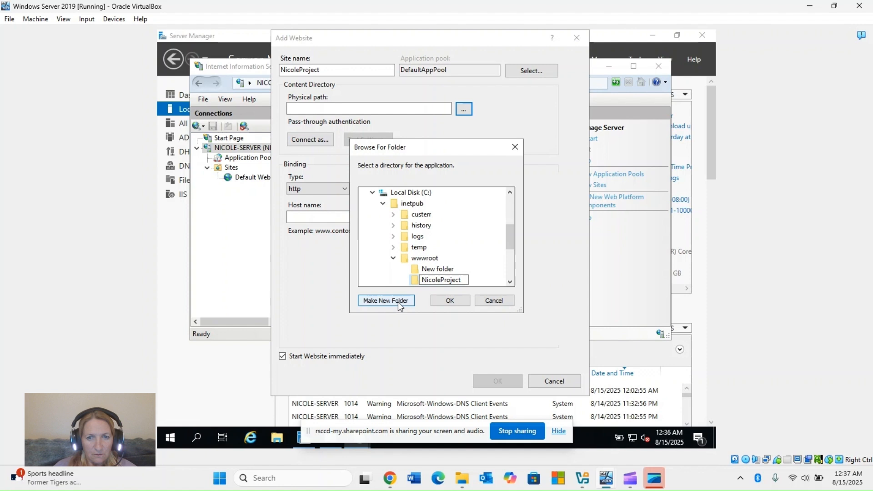
click(449, 301)
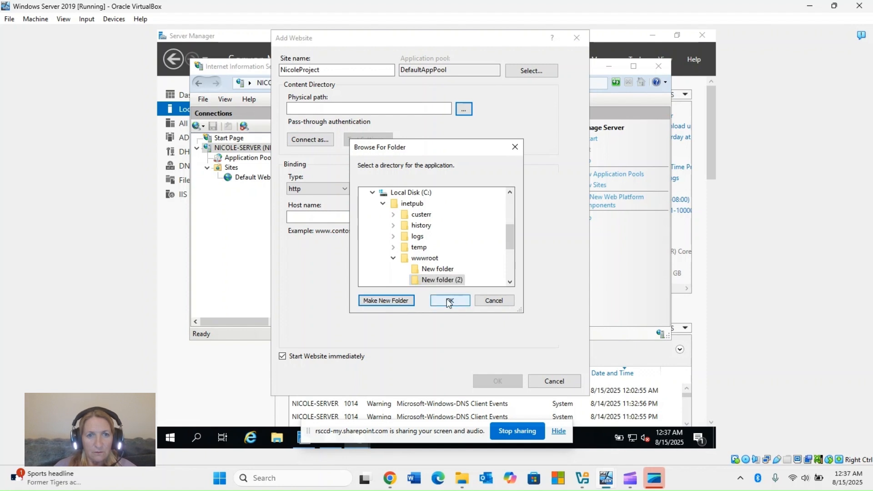
click(448, 301)
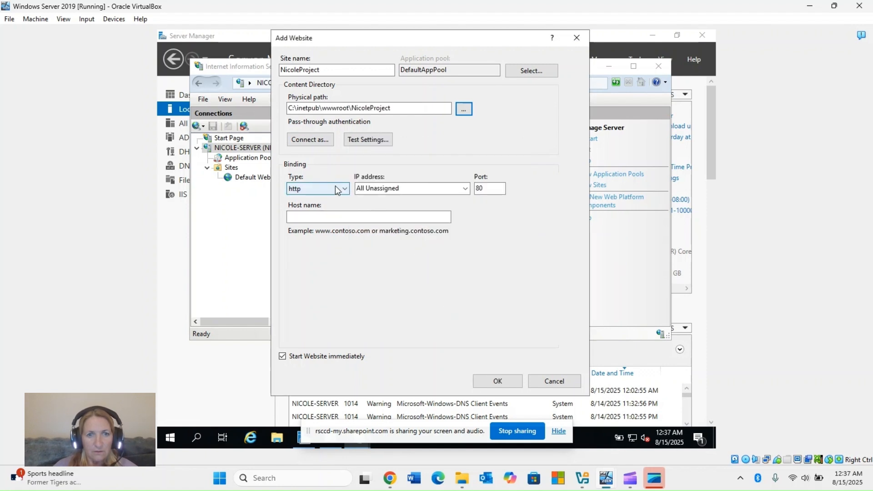
- Bind the new website to IP address 192.168.168.2 and finish adding the site
click(464, 191)
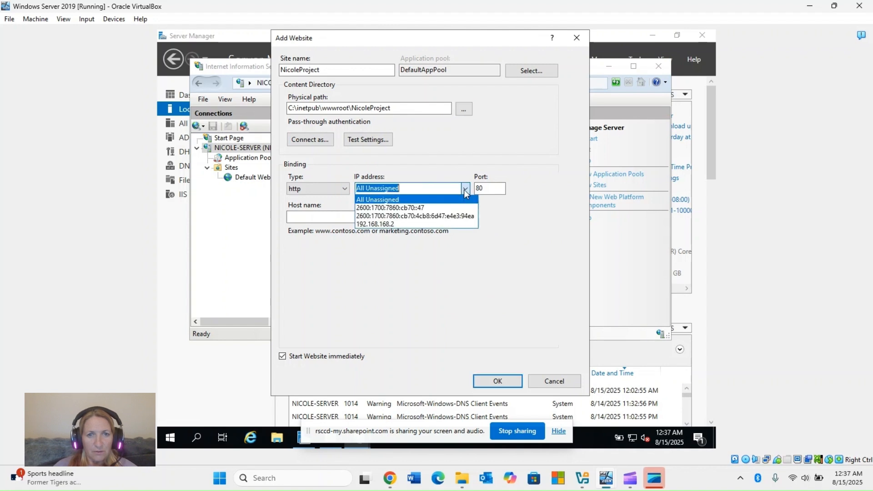
click(390, 224)
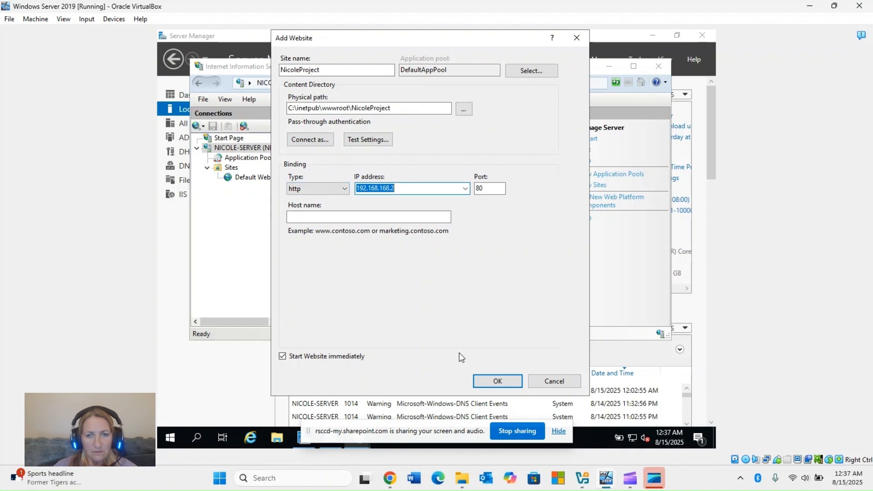
click(493, 382)
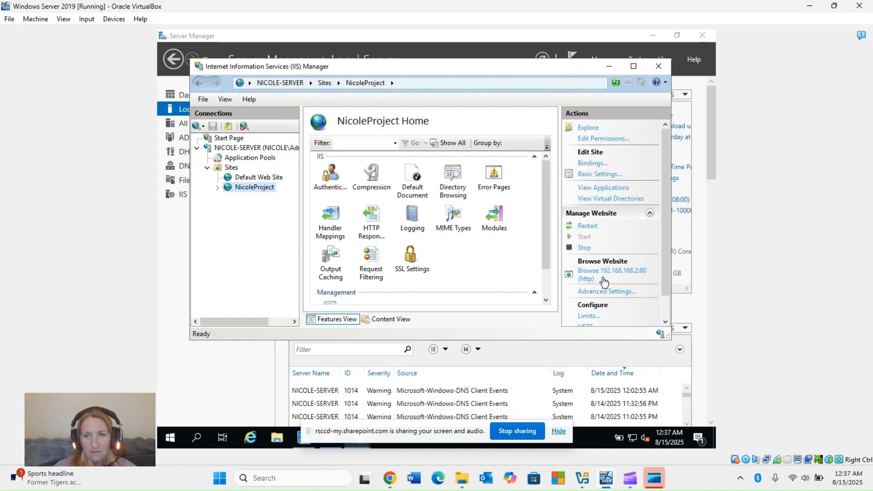
- Browse the new website on 192.168.168.2:80 (http), and clear IIS Manager and the browser window out of the way
click(613, 274)
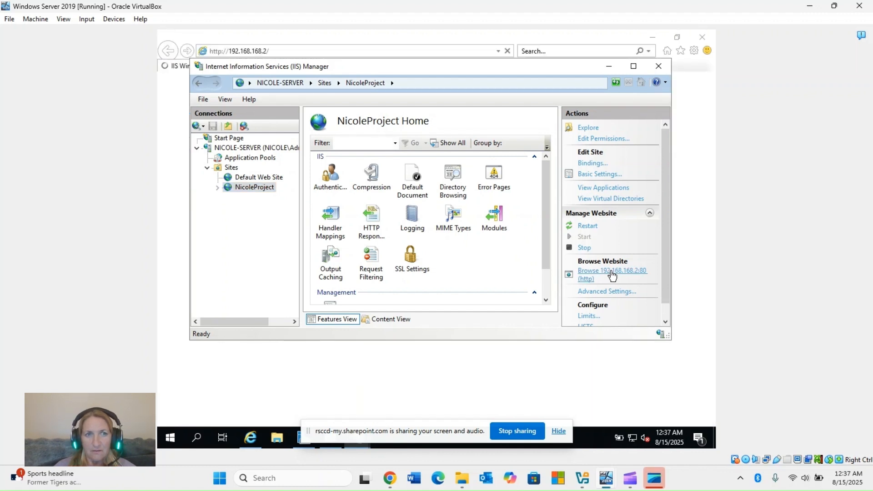
click(609, 66)
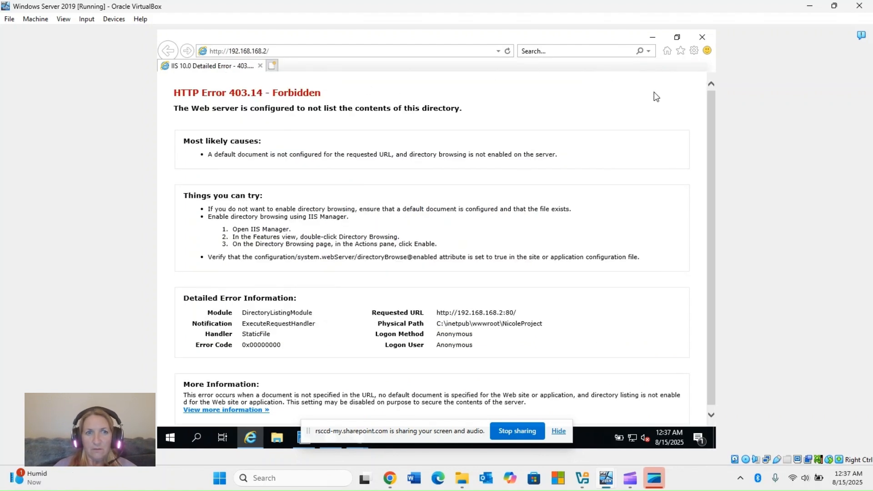
click(691, 40)
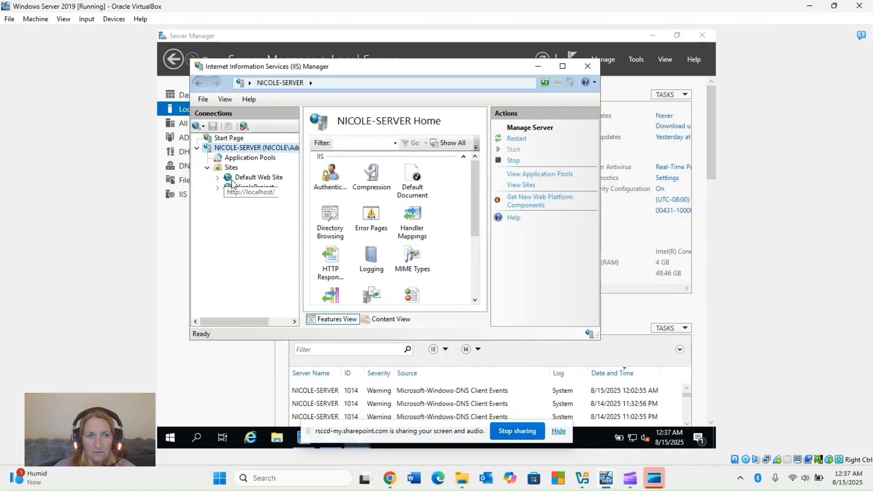
- Enable Directory Browsing for the new project website in IIS Manager
click(238, 188)
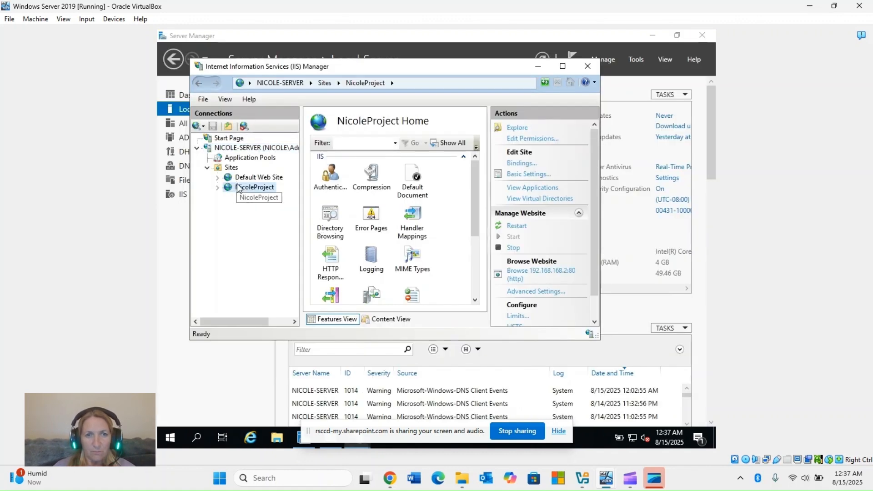
click(329, 216)
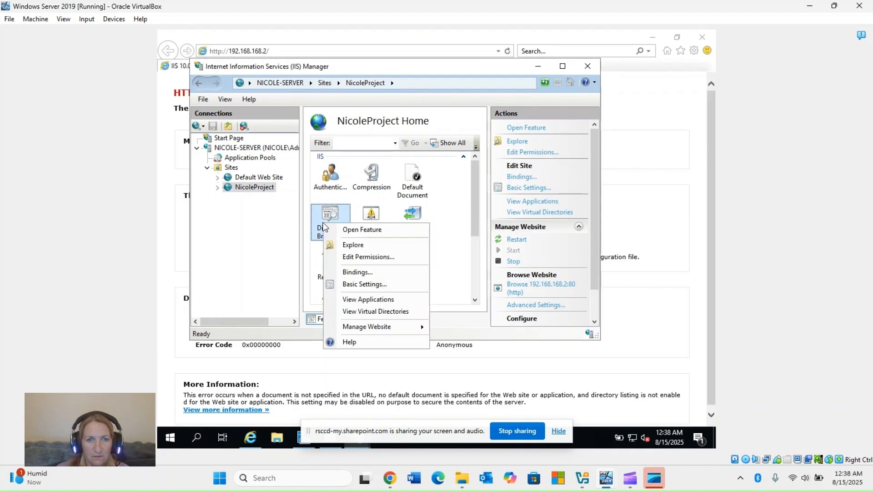
click(323, 222)
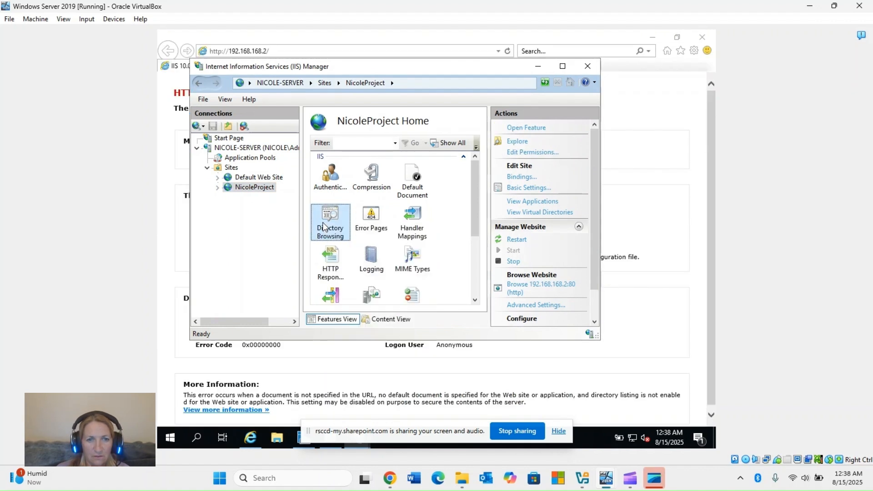
double_click(324, 226)
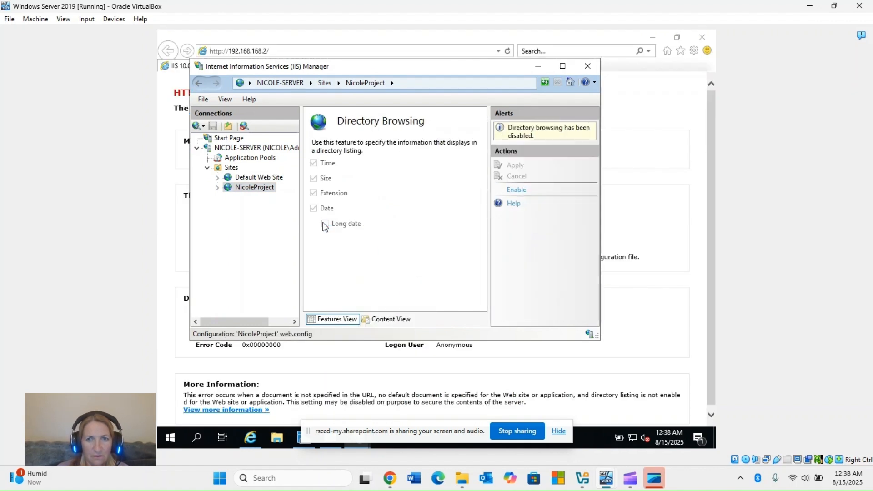
click(515, 190)
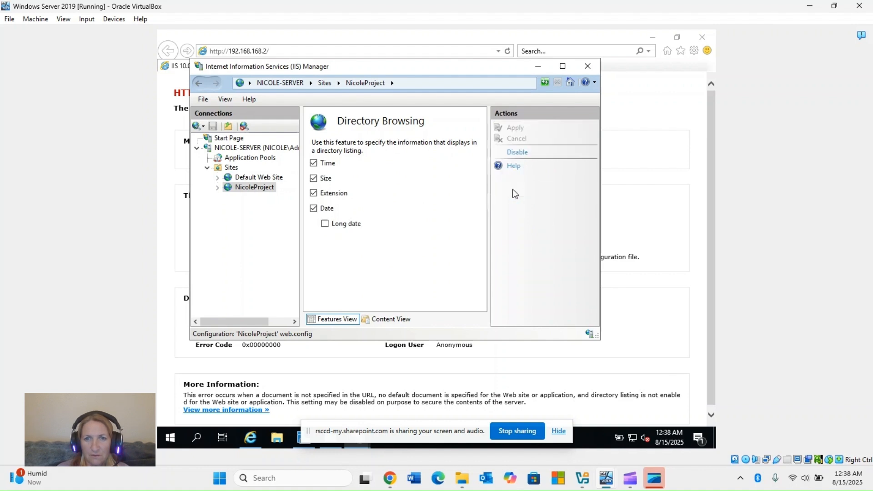
- Show the project site's content, browse the website again, and minimize IIS Manager to see the page
click(253, 187)
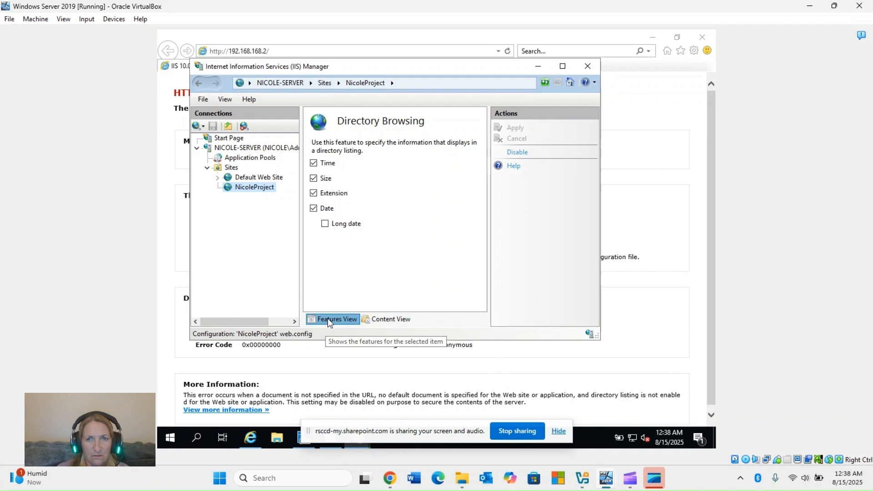
click(379, 320)
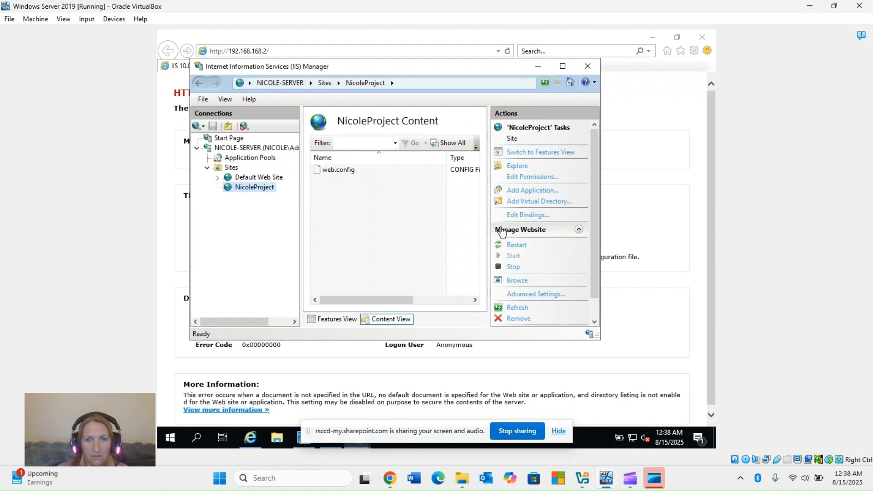
click(516, 282)
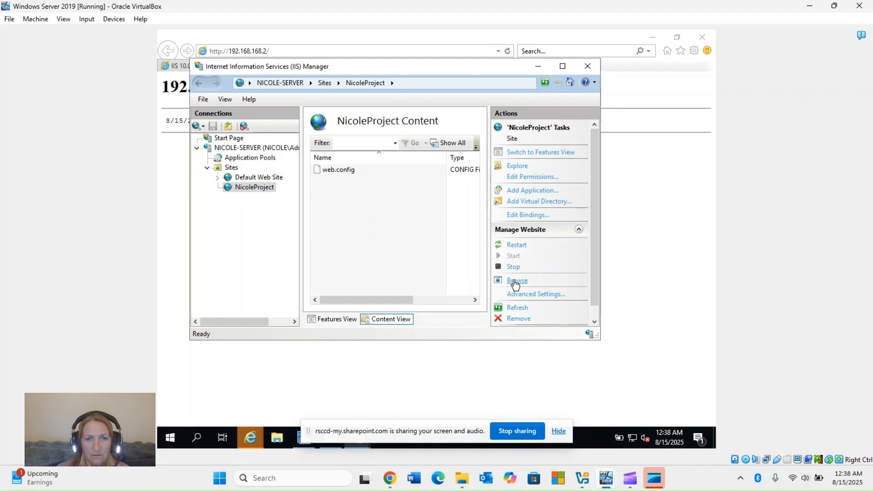
click(538, 67)
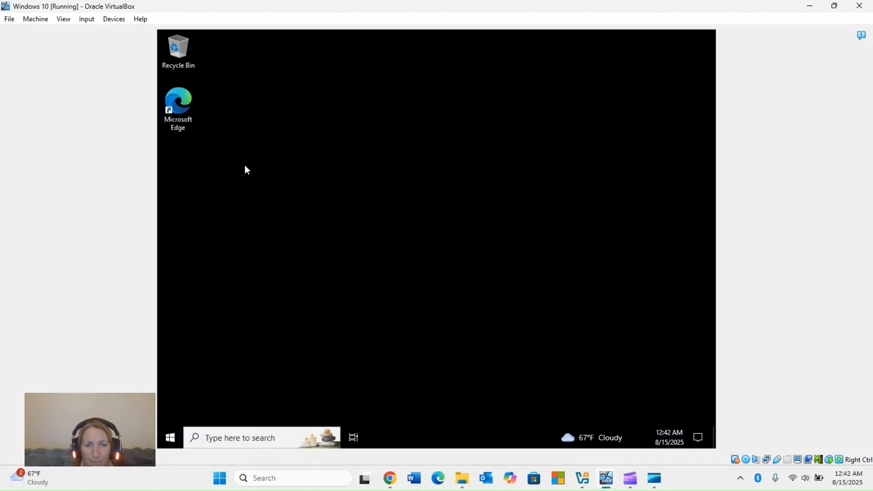
click(177, 108)
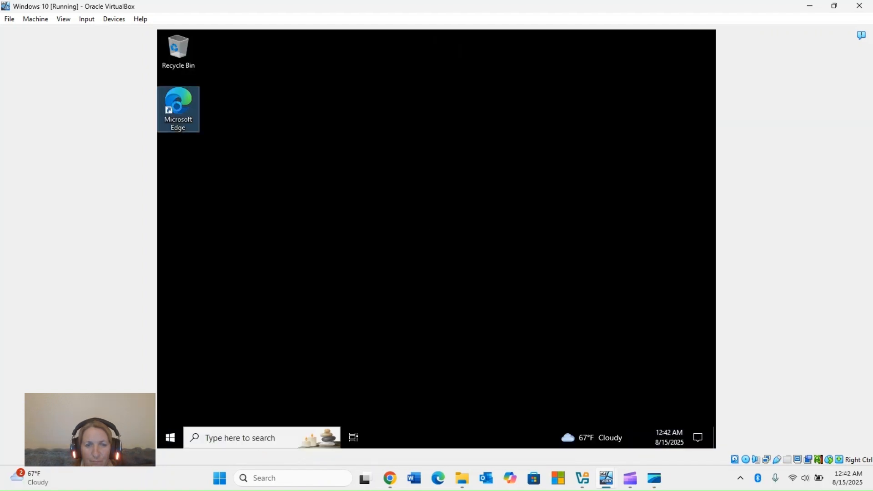
double_click(176, 107)
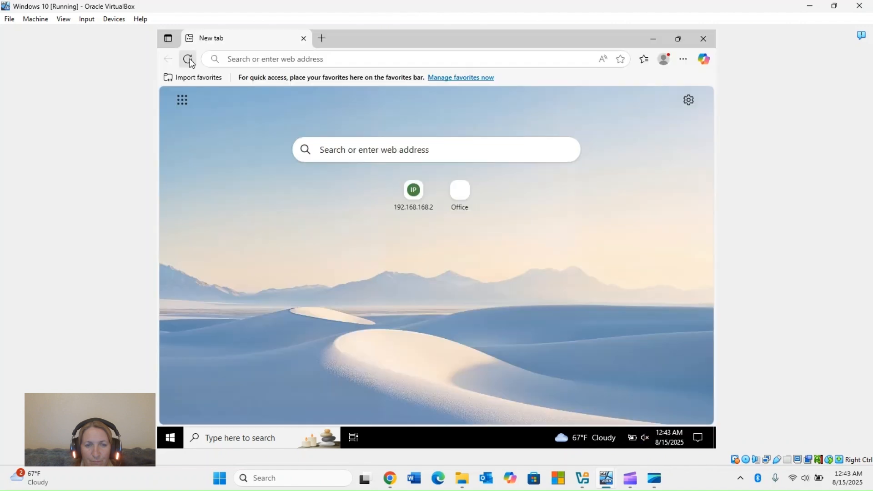
click(237, 55)
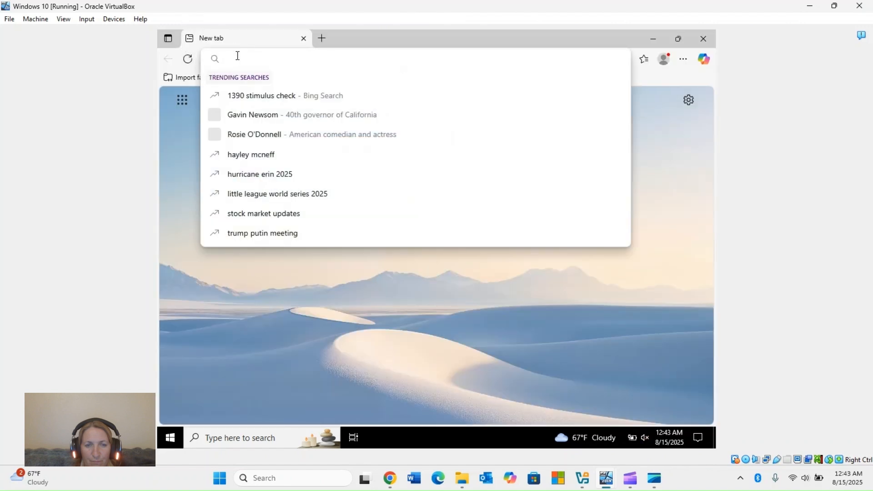
text(http://192.168.168.2)
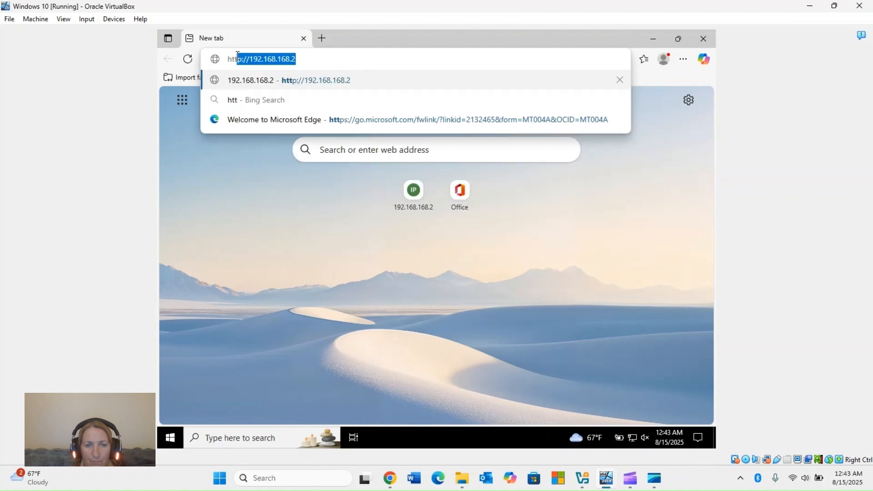
key(Return)
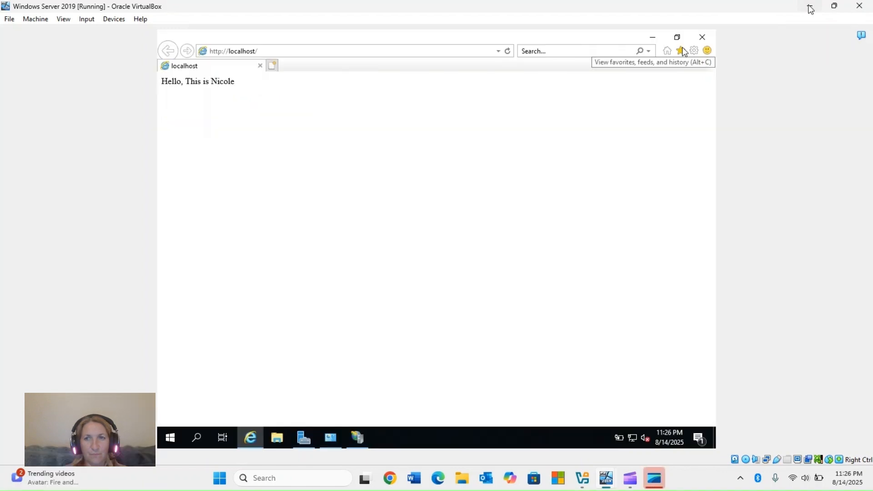
- Minimize the Windows Server 2019 virtual machine to return to the host desktop
click(810, 8)
click(810, 8)
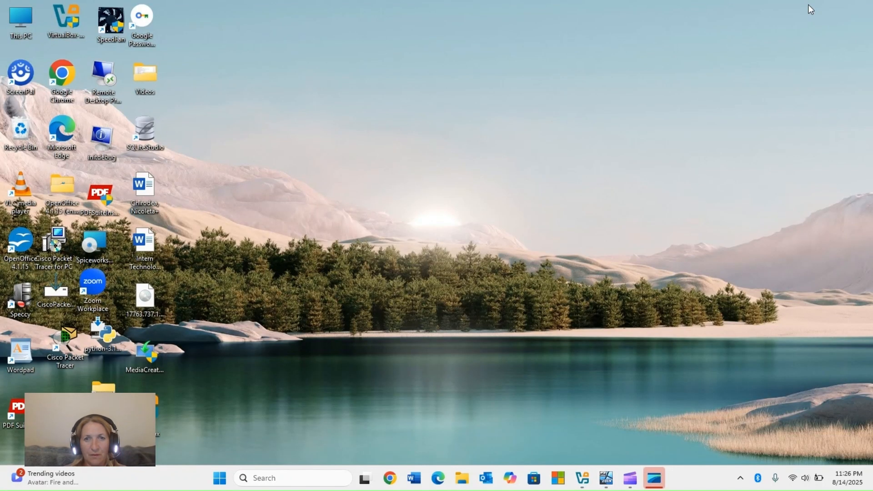